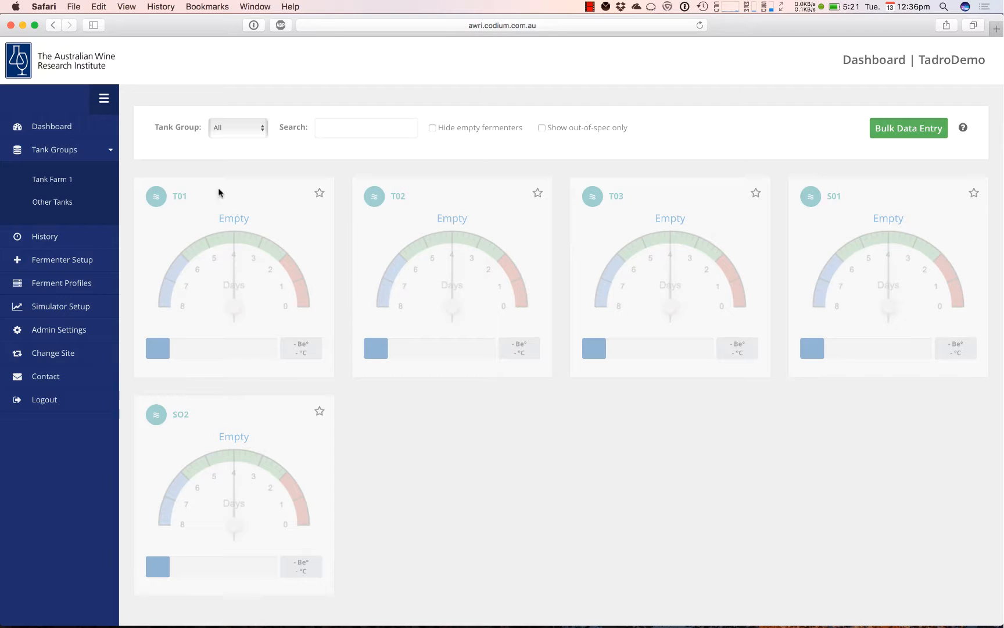
Open fermenter T01 and enter the wine name "Tadro's Shiraz"
click(174, 196)
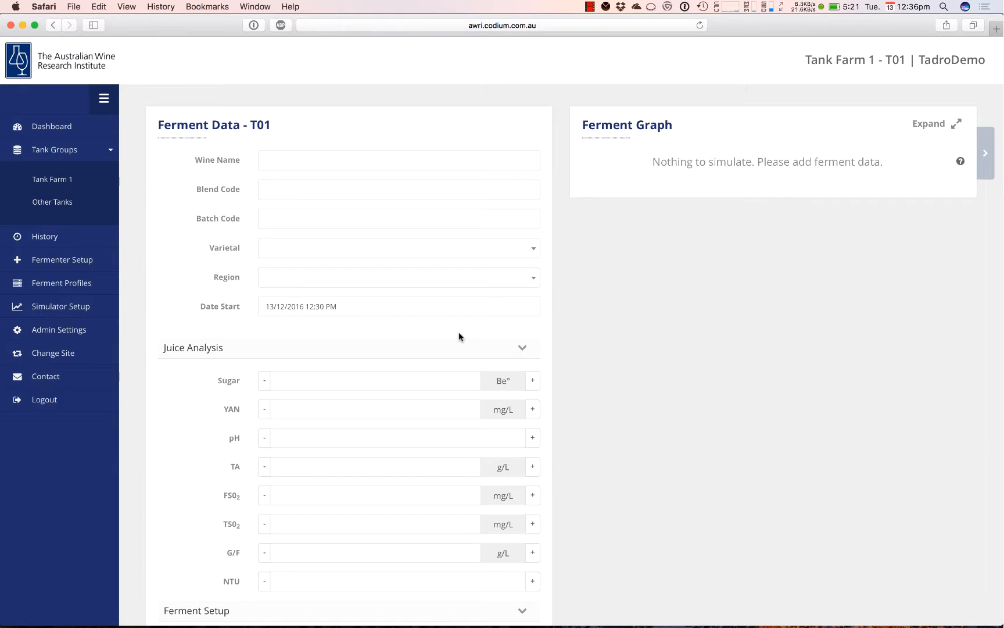
click(289, 160)
text(Tadro's Shiraz)
key(Tab)
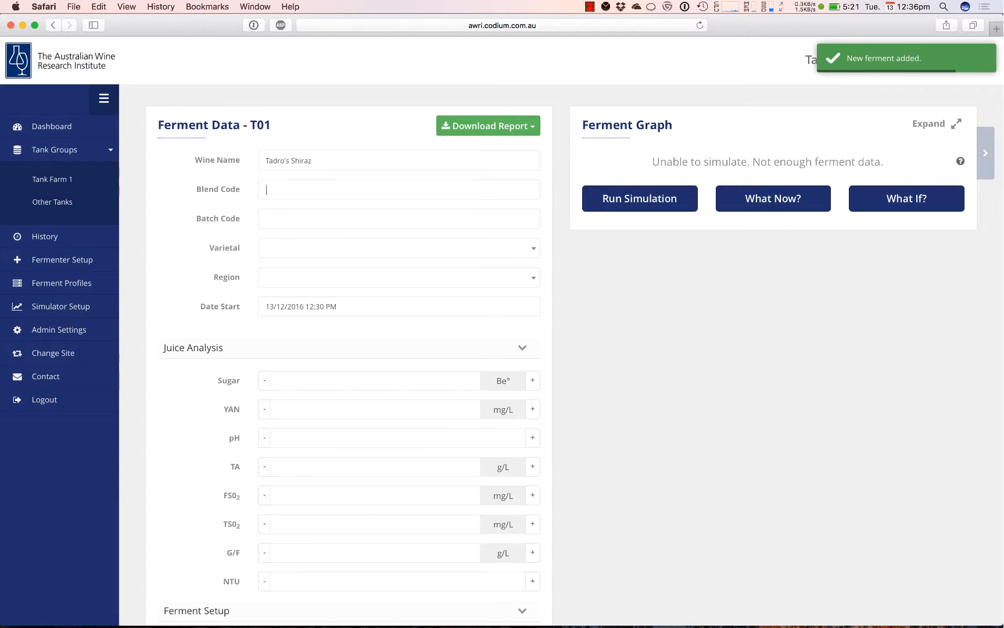
Set the ferment's blend code to TadShz16A1 and its batch code to 001
text(TadShz)
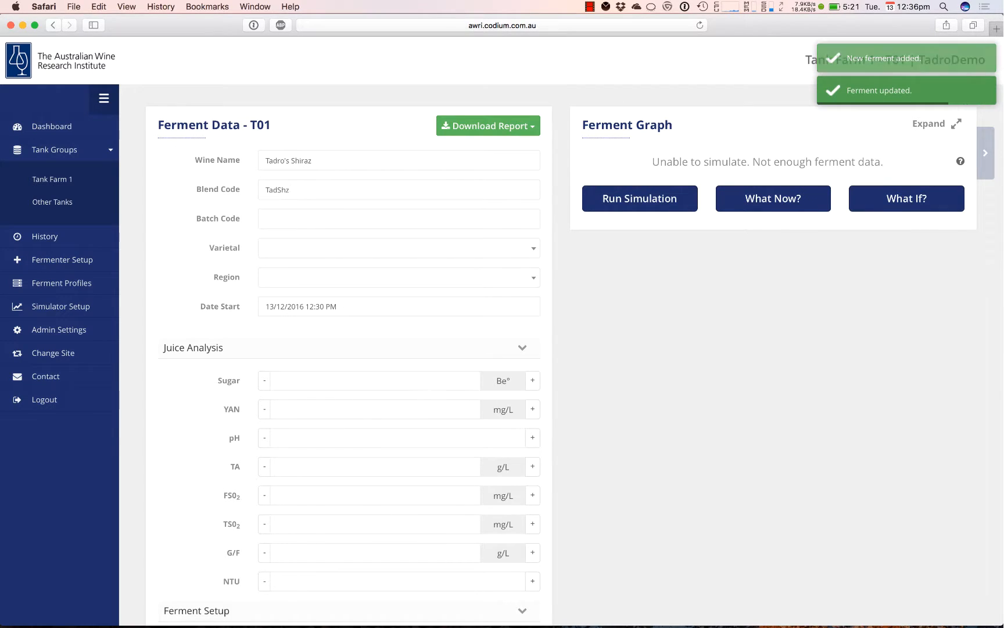
text(16A`)
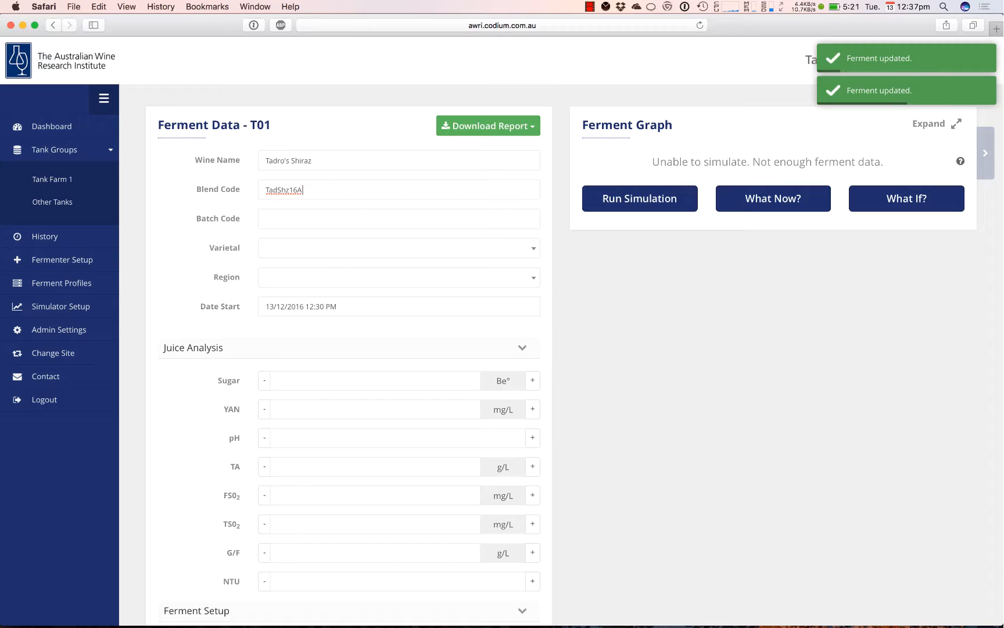
key(BackSpace)
text(1)
key(Tab)
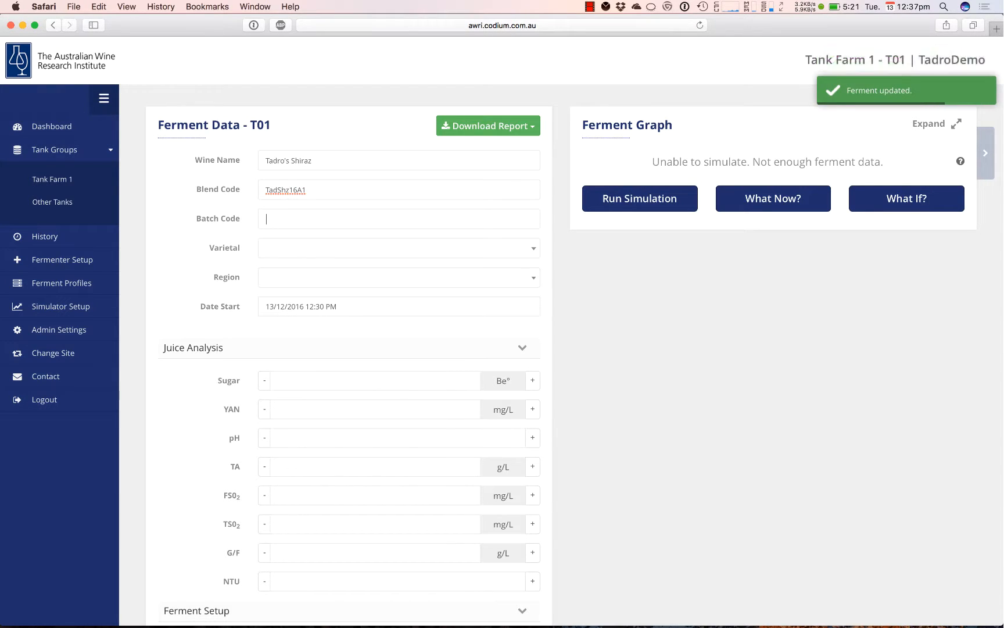
text(001)
key(Tab)
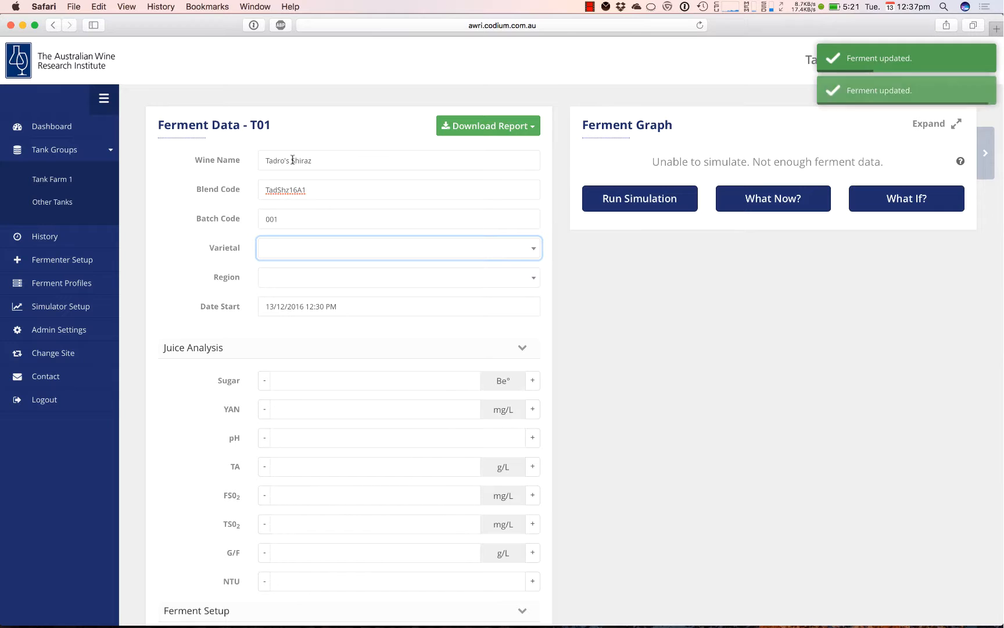
Set the ferment's varietal to Shiraz and its region to Barossa Valley
click(534, 249)
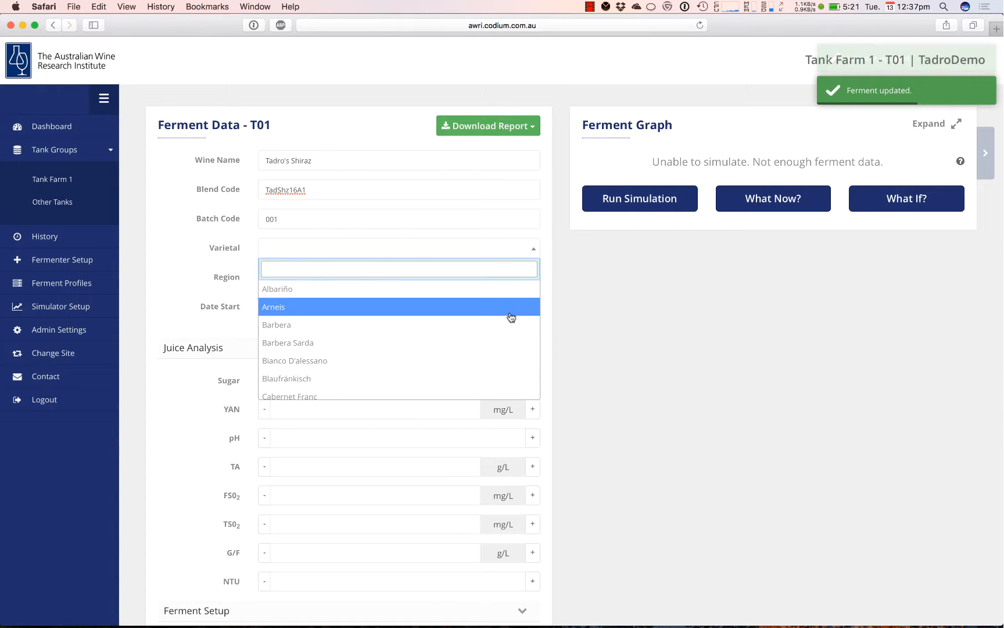
scroll(511, 316, down, 3)
text(shiraz)
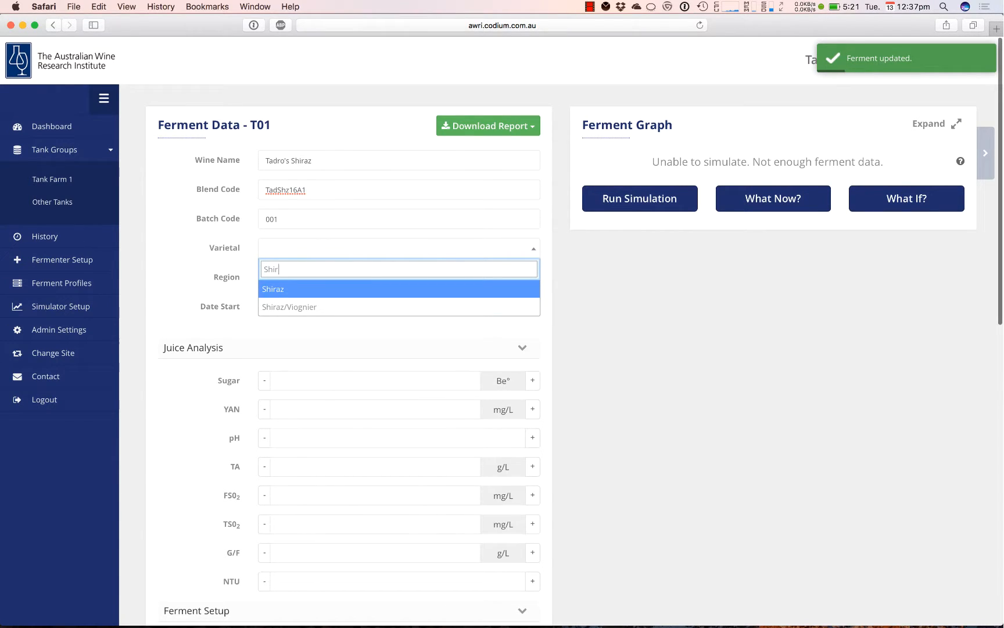
key(Return)
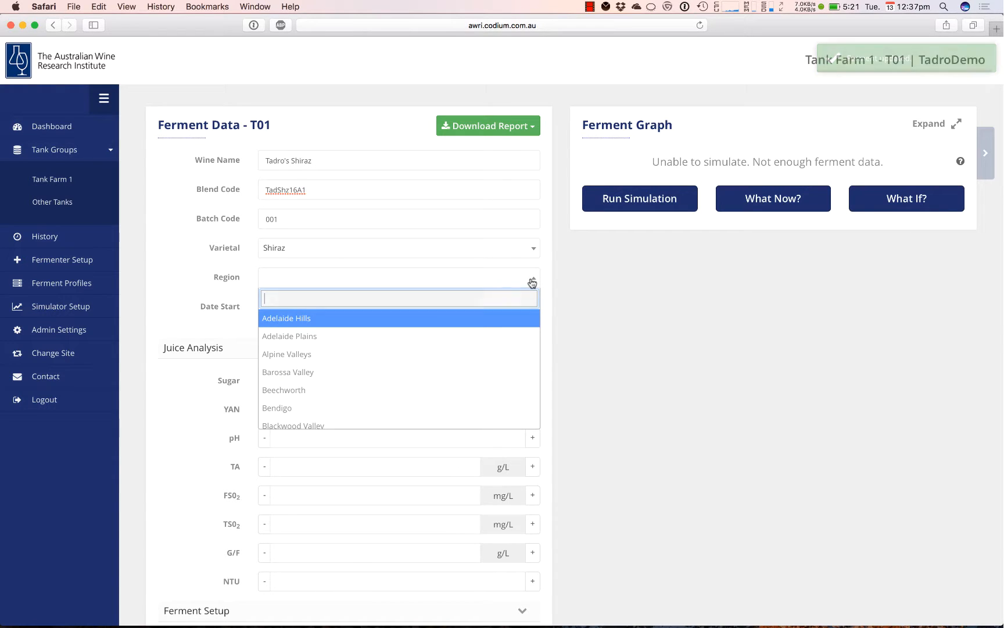
click(532, 280)
text(bar)
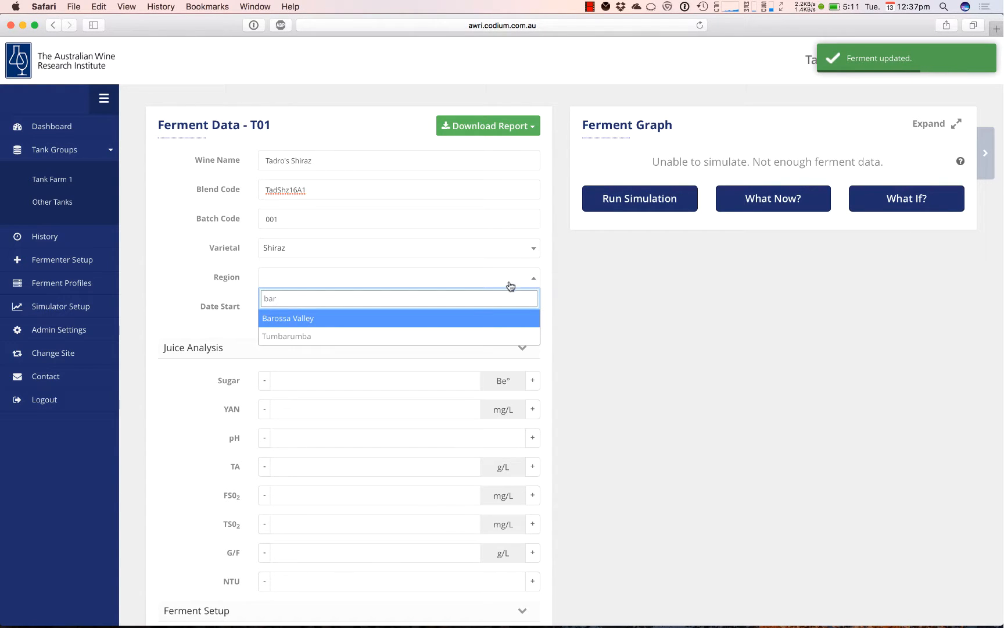
click(456, 323)
Set the ferment's start date to 07/12/2016 at 10:30 AM
click(433, 308)
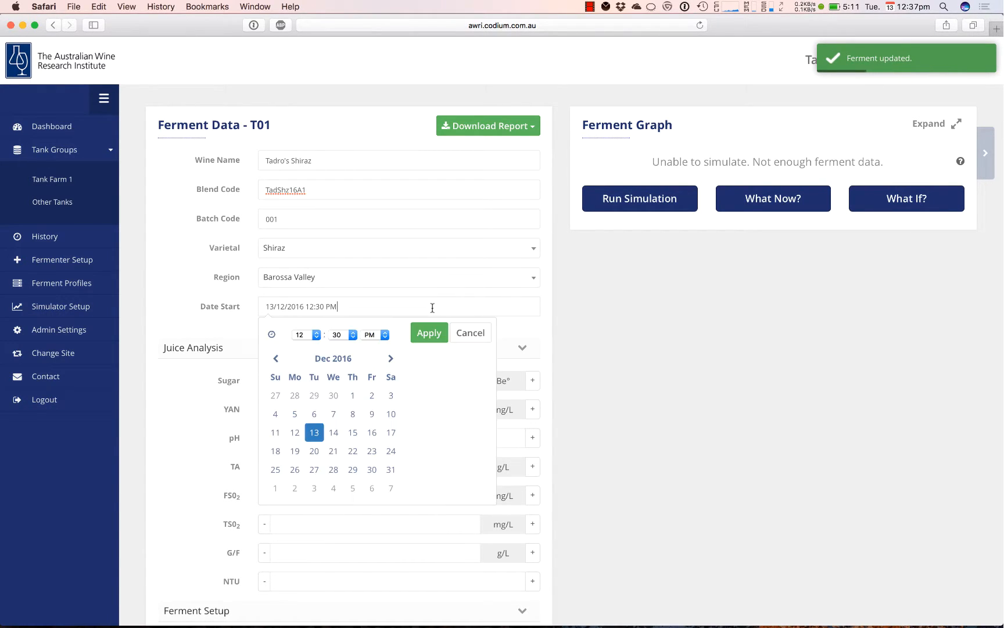
click(334, 415)
click(314, 336)
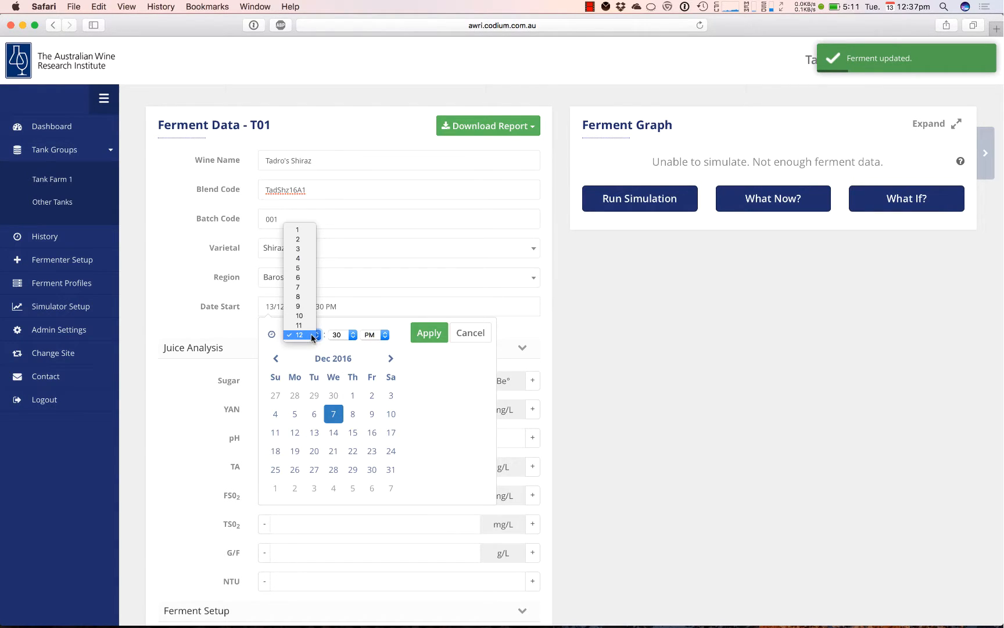
click(300, 316)
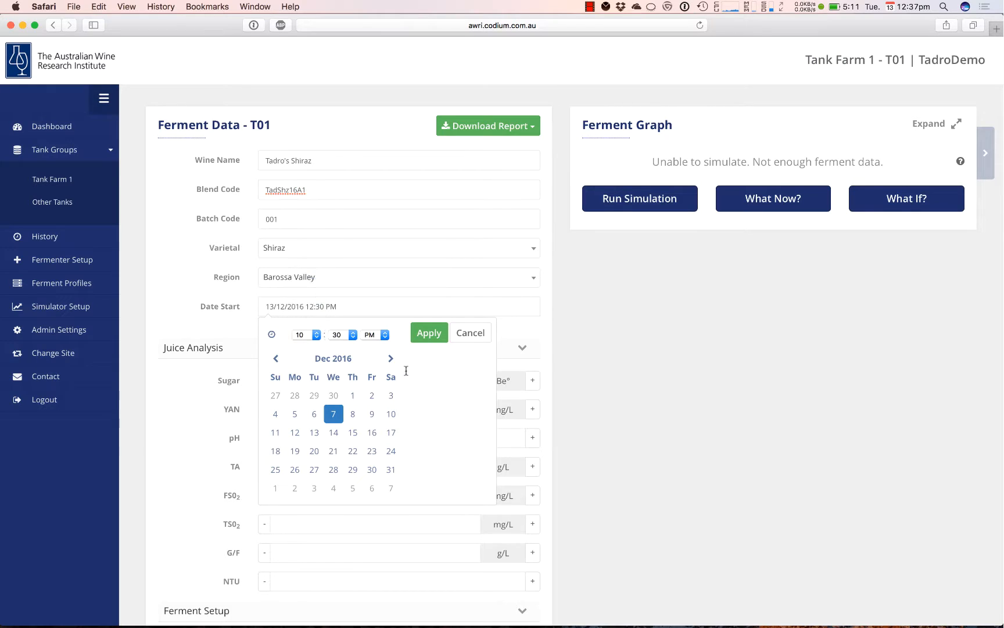
click(378, 342)
click(370, 325)
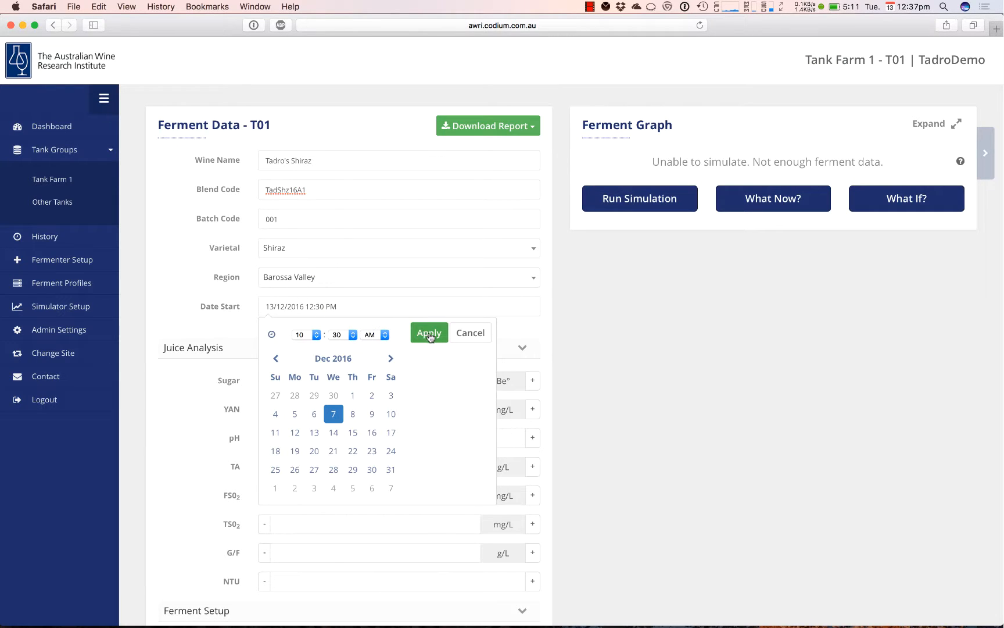
click(429, 333)
Enter the juice analysis values: sugar 14 Be° and YAN 185 mg/L
scroll(536, 352, down, 3)
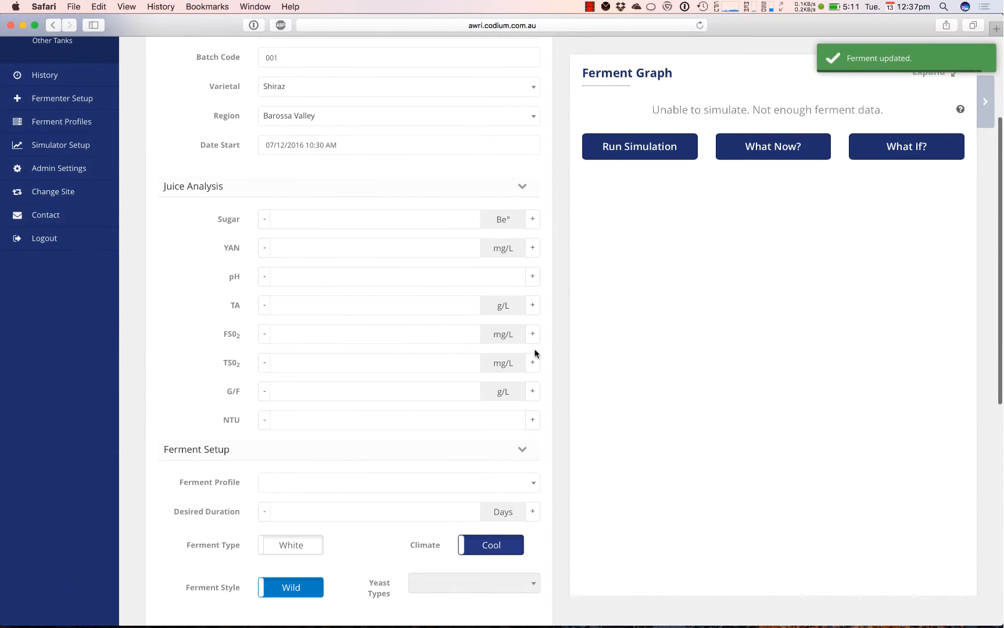
click(384, 222)
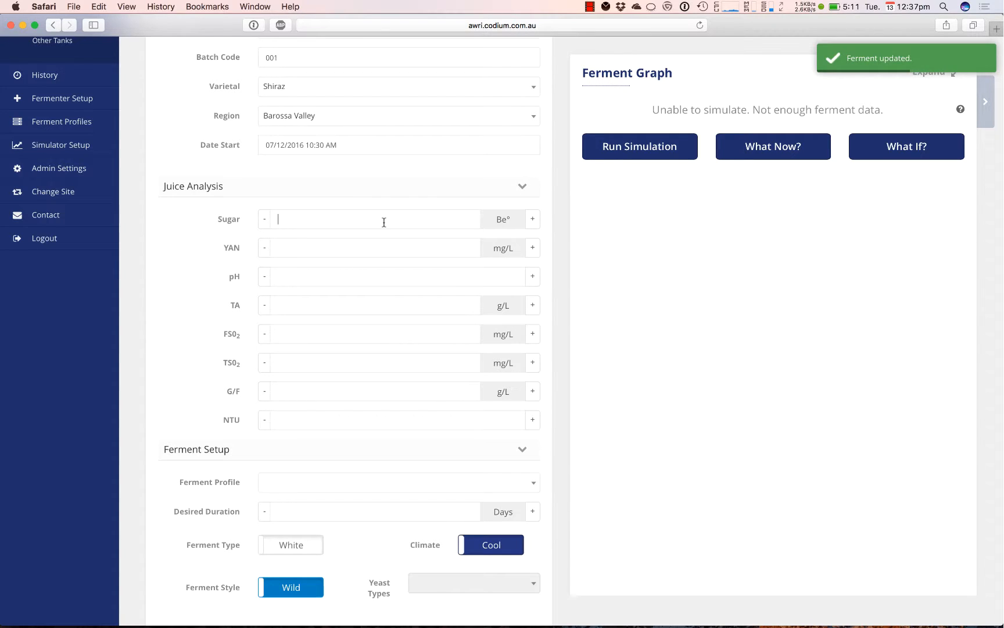
text(14)
key(Tab)
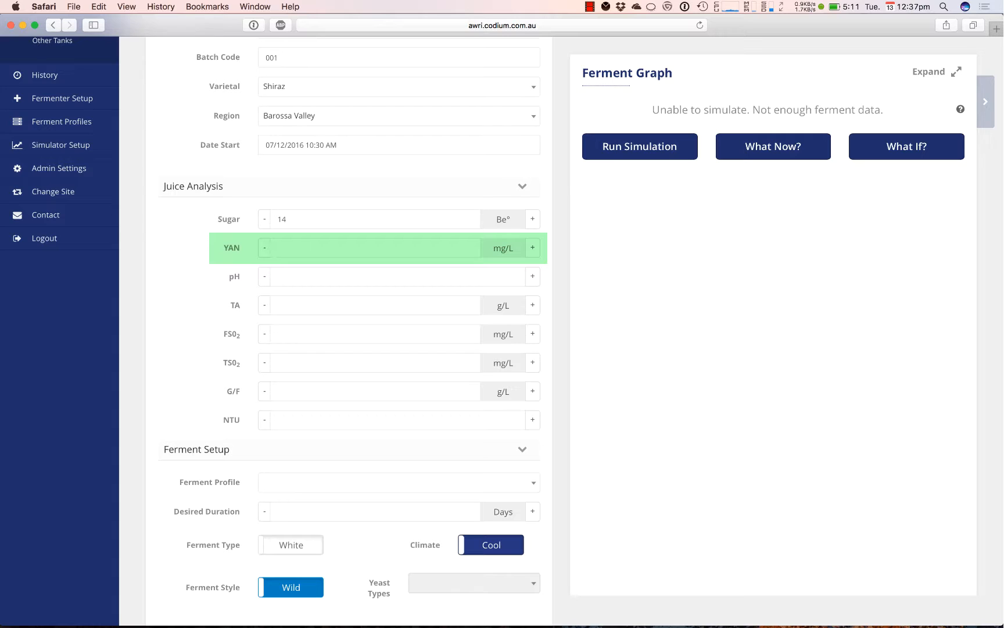
text(185)
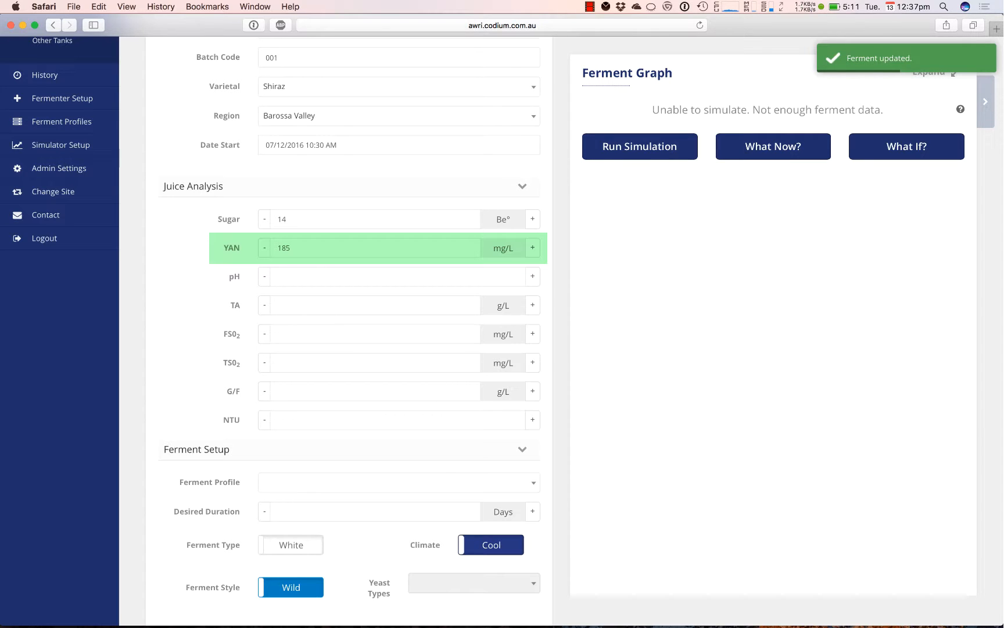
In the ferment setup, choose ferment type Red, a desired duration of 15 days and a Warm climate
scroll(349, 326, down, 5)
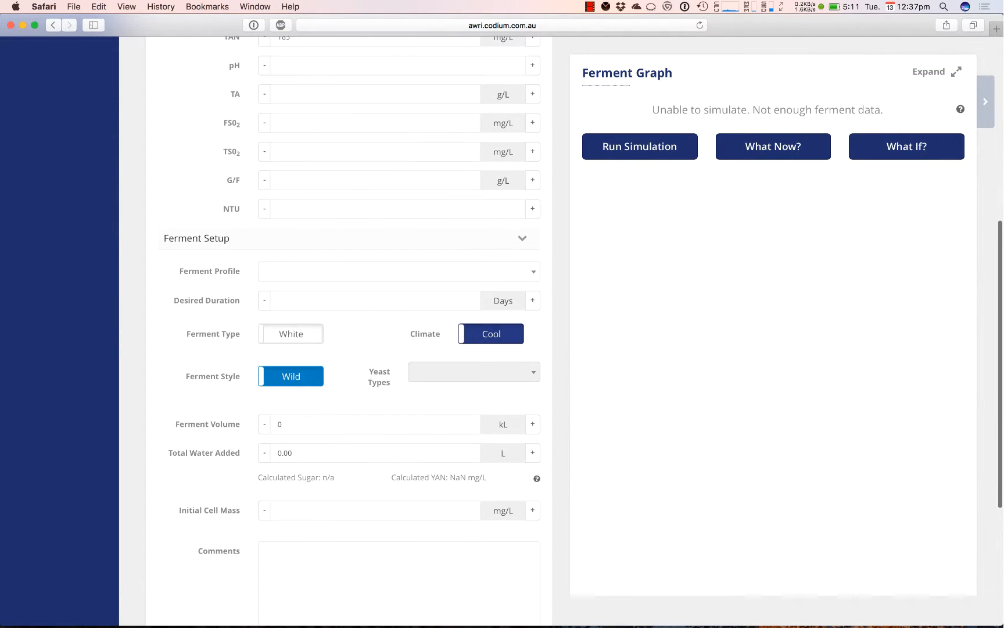
click(534, 277)
click(534, 278)
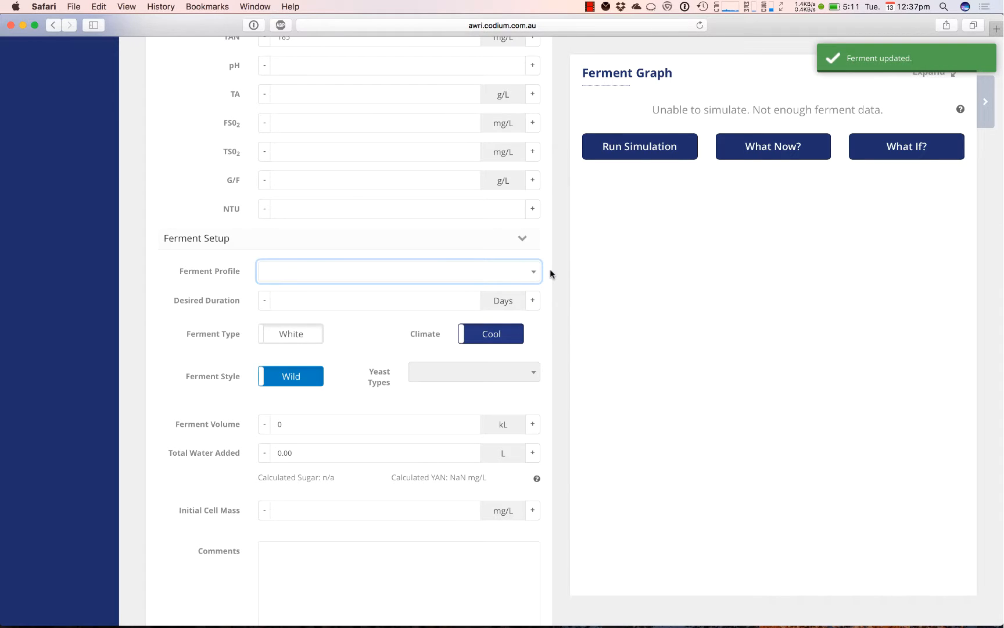
click(413, 303)
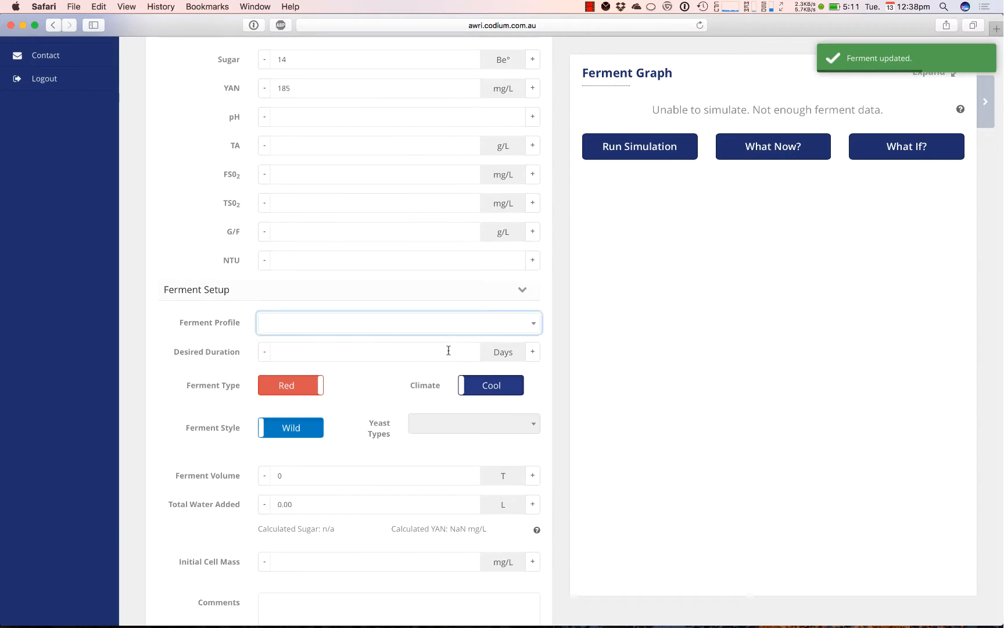
click(449, 350)
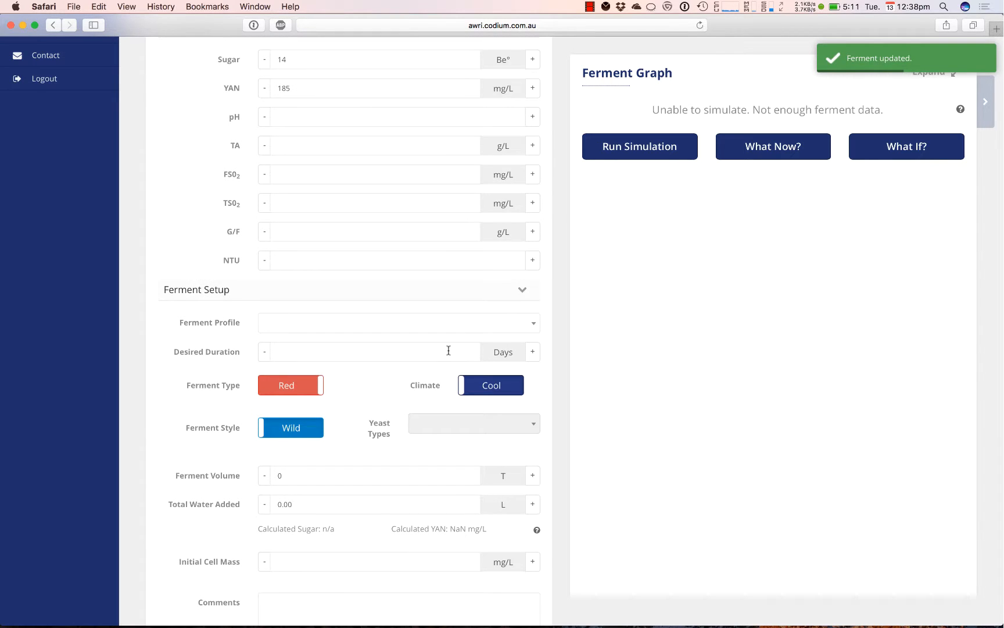
text(15)
click(501, 387)
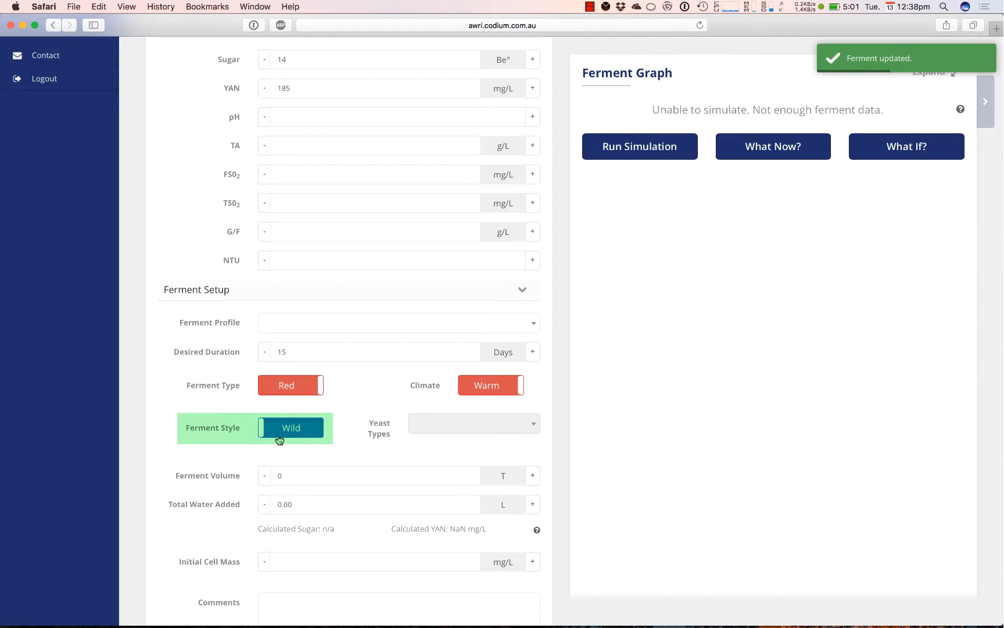
Switch the ferment style to inoculated and choose the yeast type Lalvin EC1118
click(282, 439)
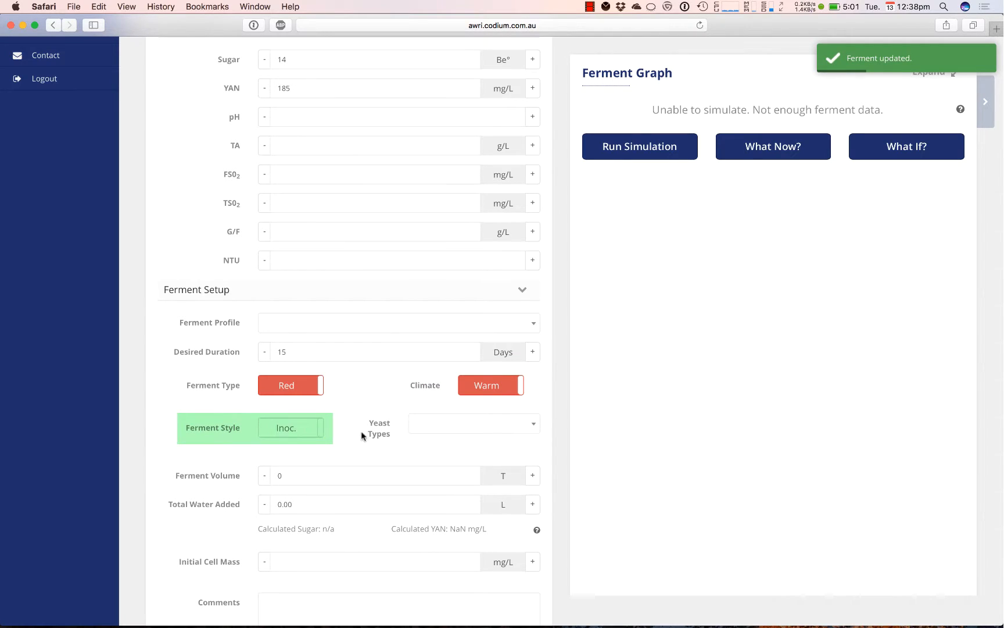
click(523, 430)
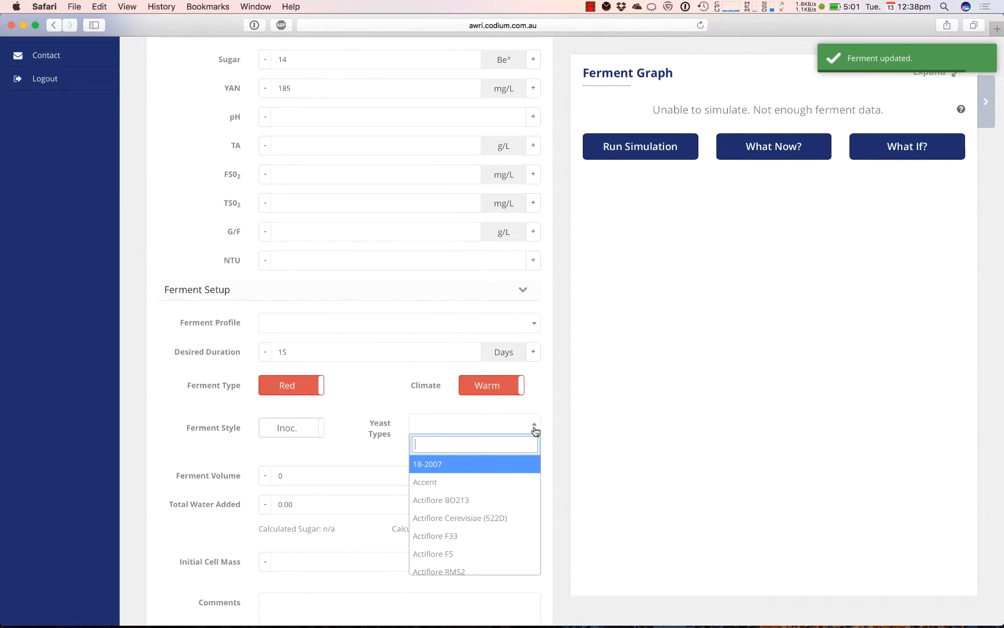
text(EC11)
key(Return)
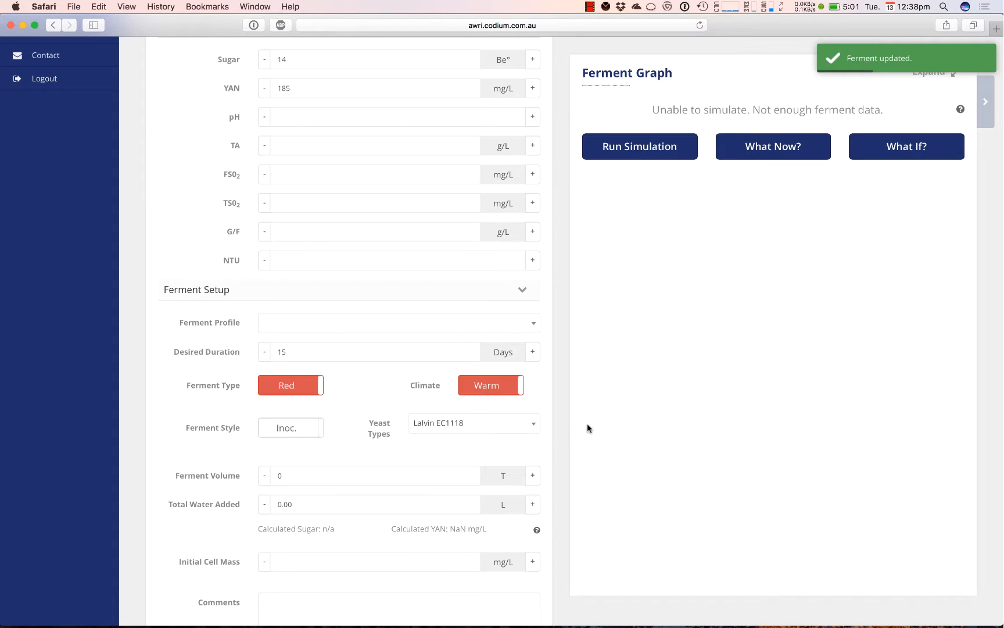
Set the ferment volume to 10 T and the total water added to 50 L
scroll(579, 420, down, 4)
scroll(572, 423, down, 2)
click(356, 327)
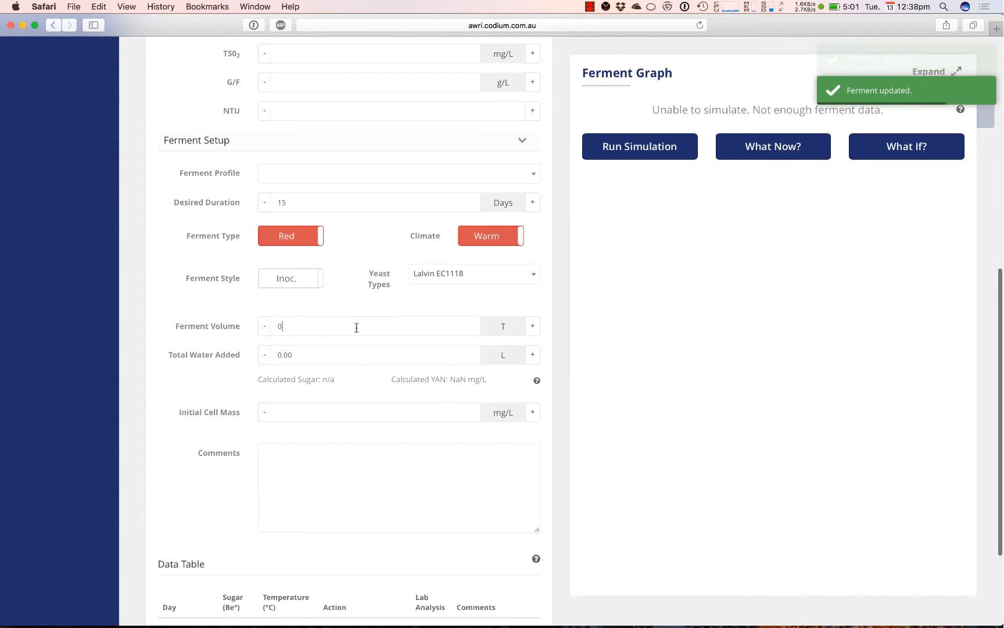
text(10)
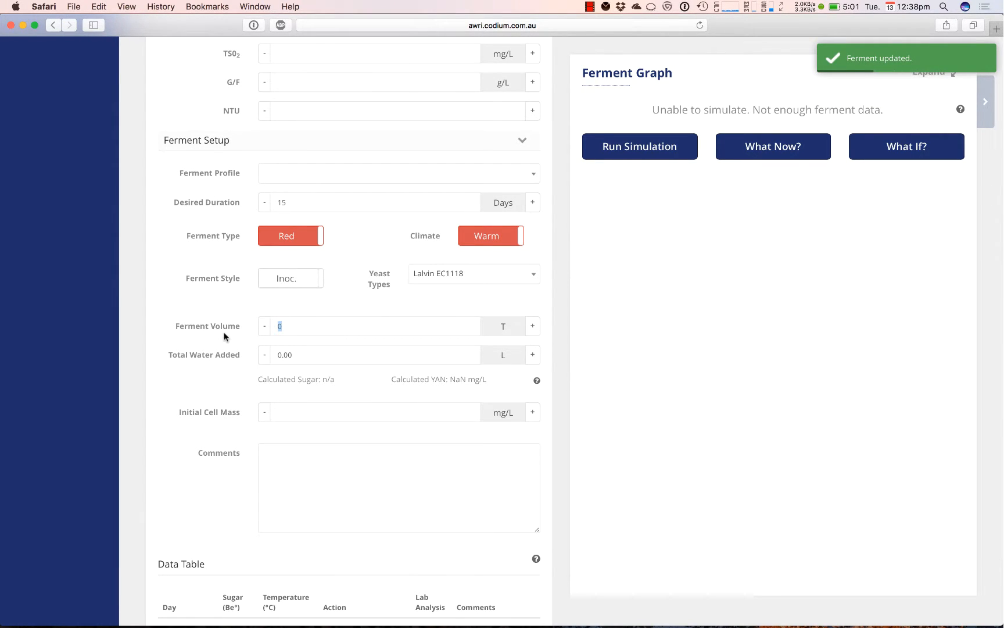
click(307, 354)
text(50)
key(Tab)
key(Tab)
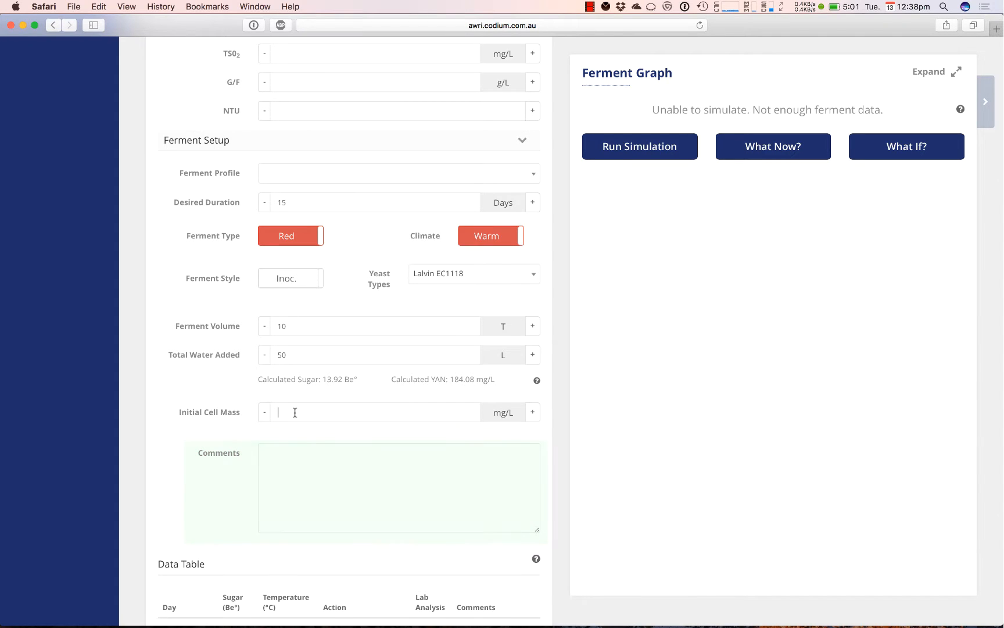
Record sugar 13.9 Be° and temperature 20 °C for 07/12/2016 AM in the data table
scroll(295, 412, down, 5)
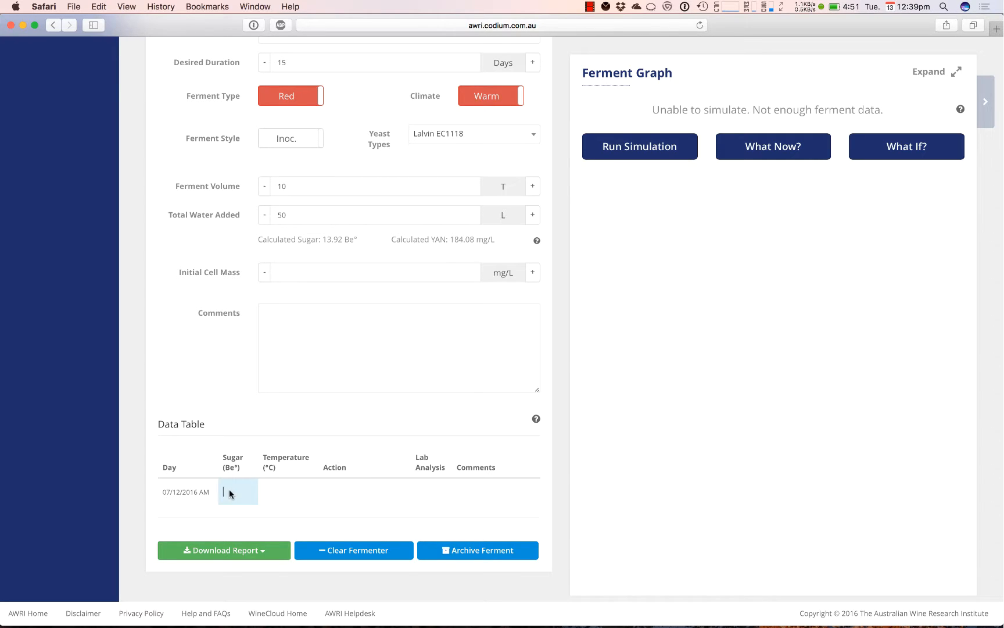
text(13.9)
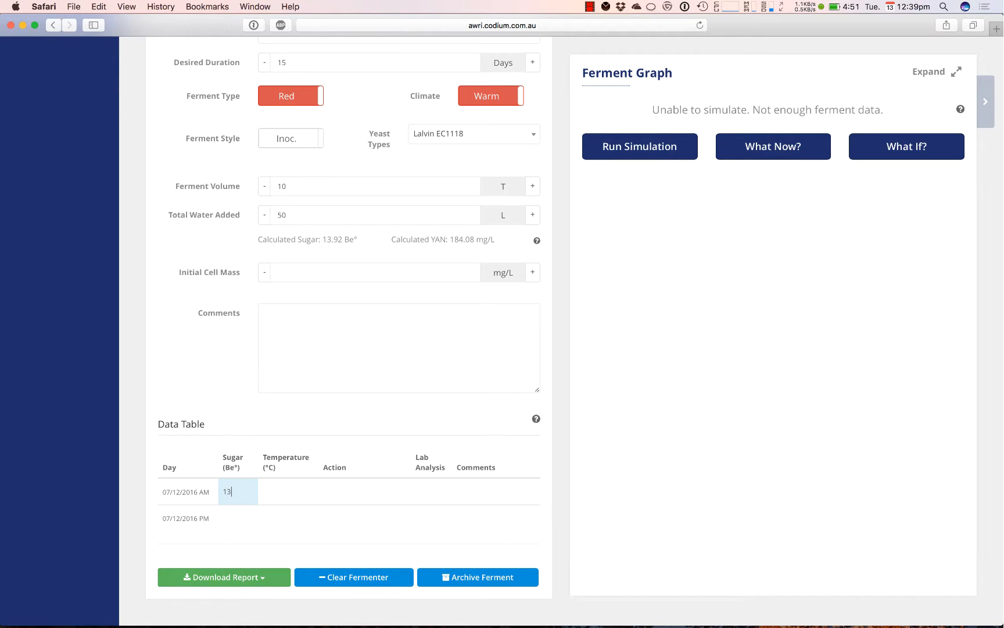
key(Tab)
text(20)
key(Tab)
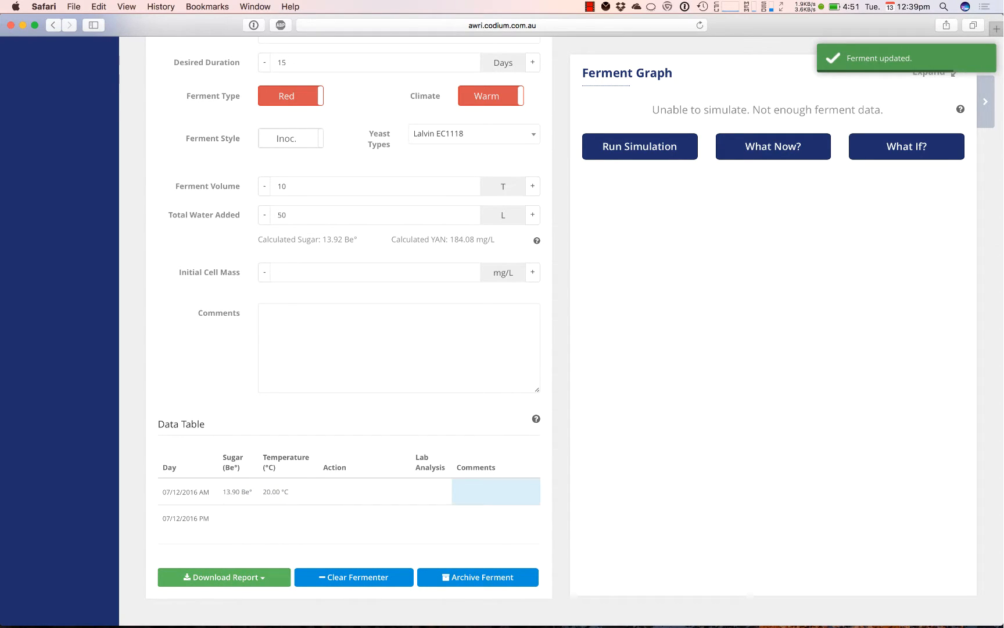
Record sugar 13.8 Be° and temperature 21 °C for 07/12/2016 PM in the data table
key(Tab)
text(13.8)
key(Tab)
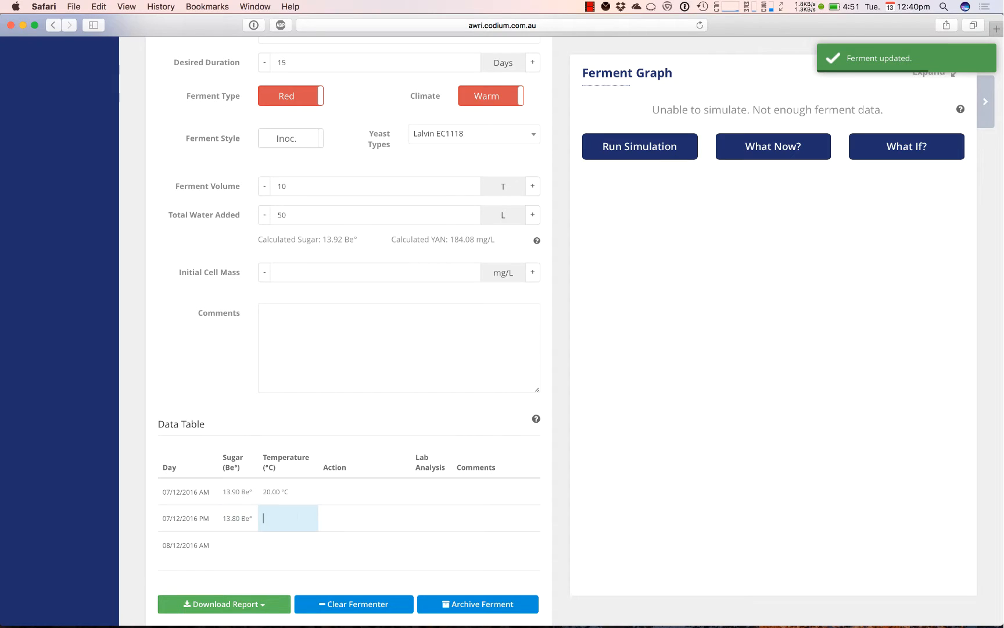
text(21)
key(Tab)
Record sugar 13.7 Be° and temperature 21 °C for 08/12/2016 AM in the data table
key(Tab)
text(13.7)
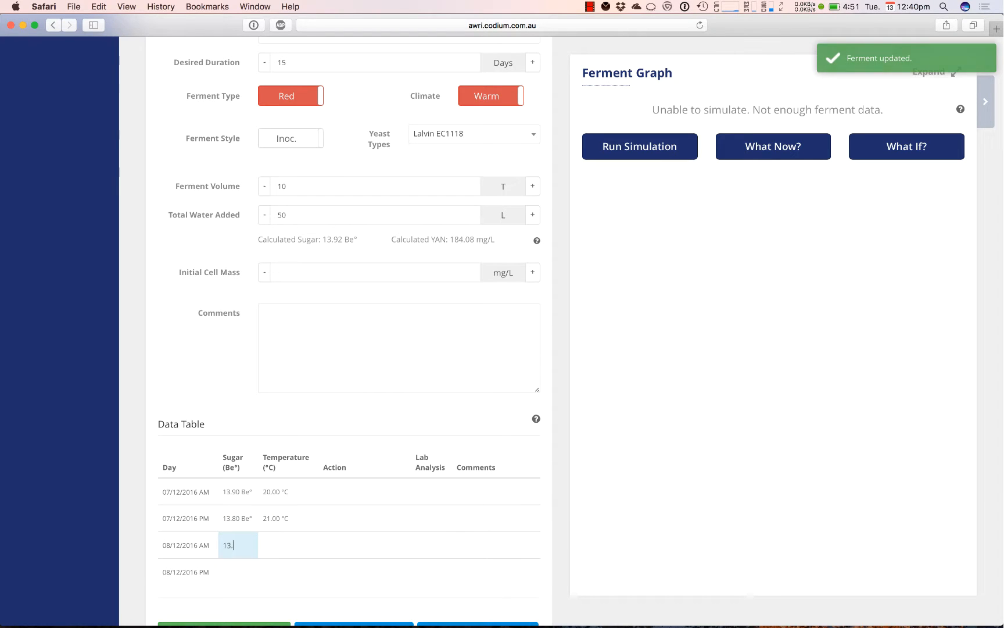
key(Tab)
text(21)
key(Tab)
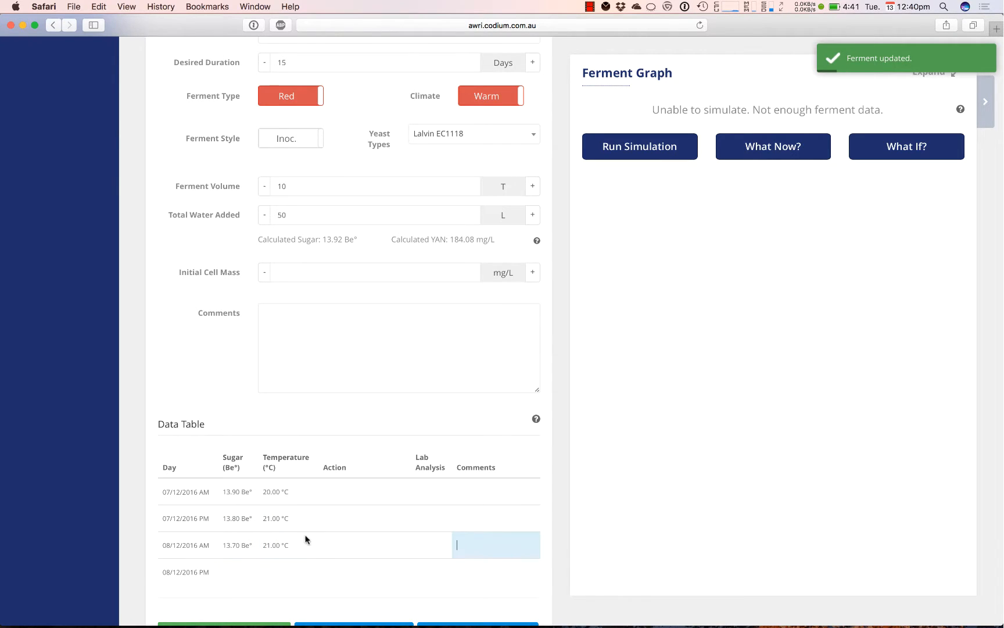
Record a performed pump over for 08/12/2016 AM in the data table
click(329, 548)
click(447, 149)
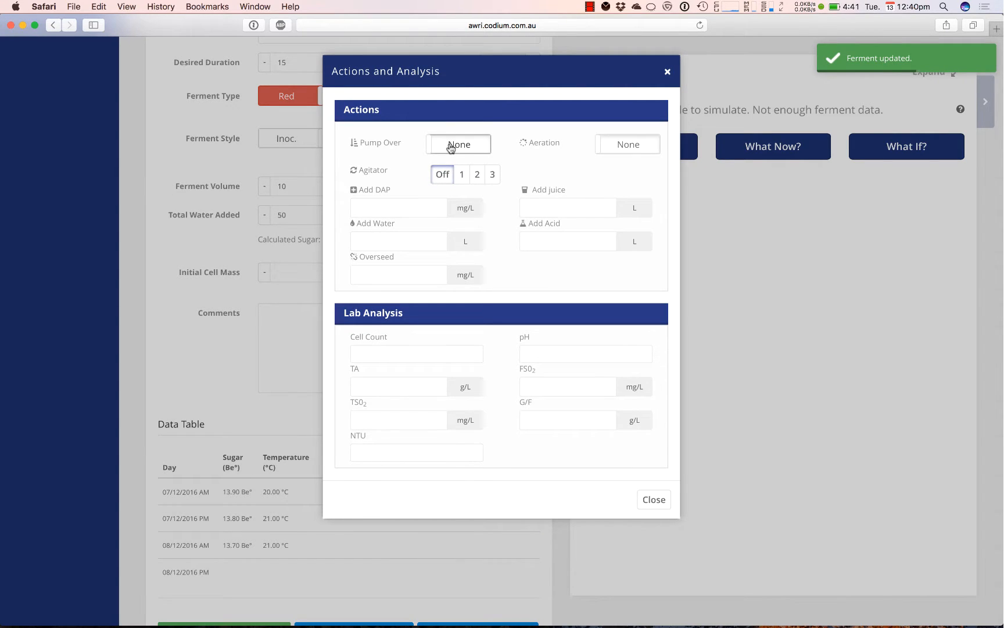
click(653, 499)
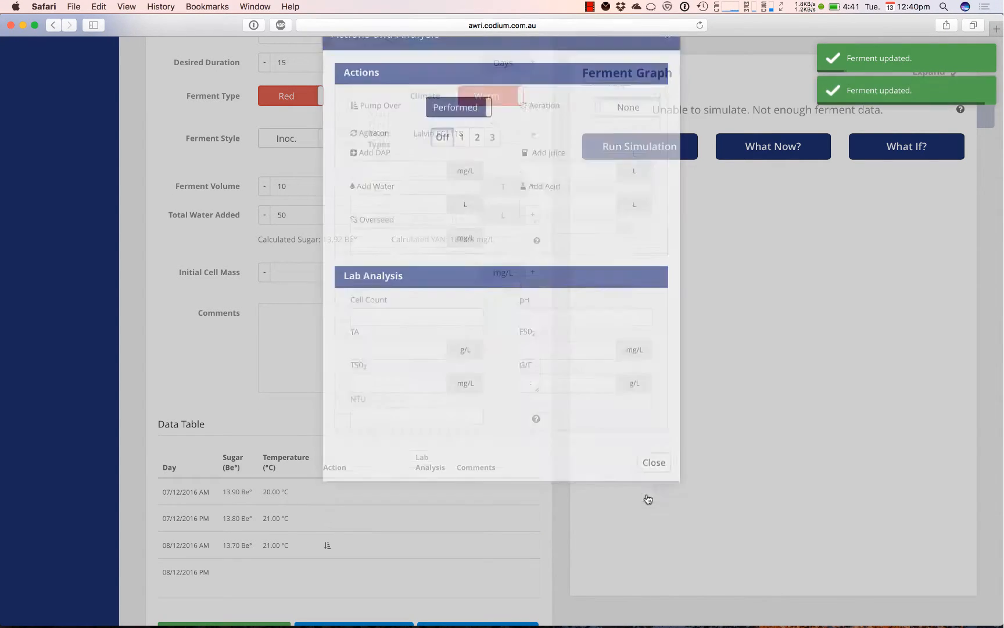
Record sugar 13.2 Be°, temperature 22 °C and a performed pump over for 08/12/2016 PM in the data table
scroll(398, 435, down, 3)
click(233, 493)
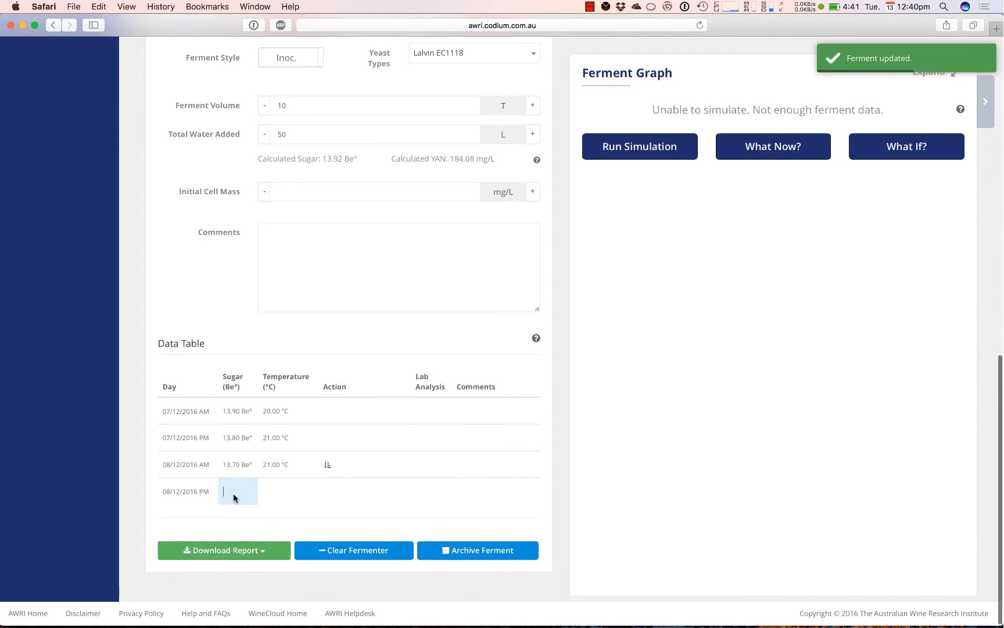
text(13.2)
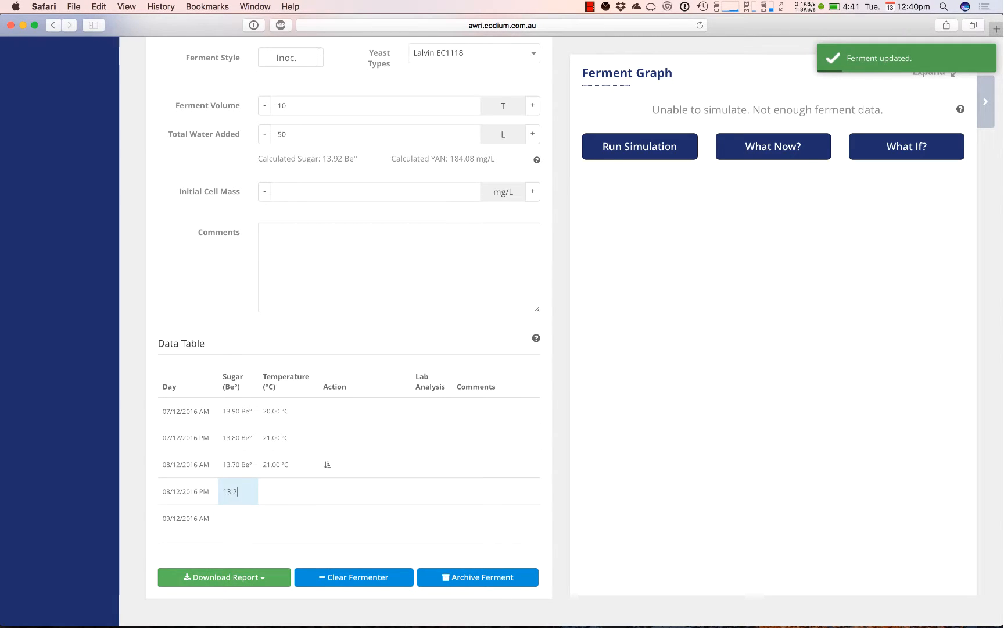
key(Tab)
text(22)
key(Tab)
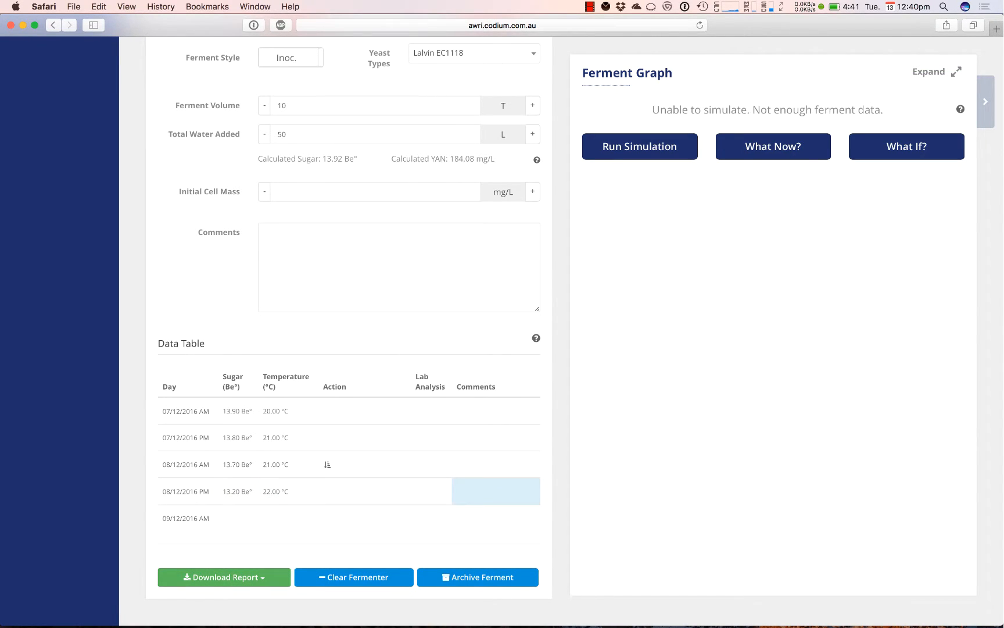
click(330, 493)
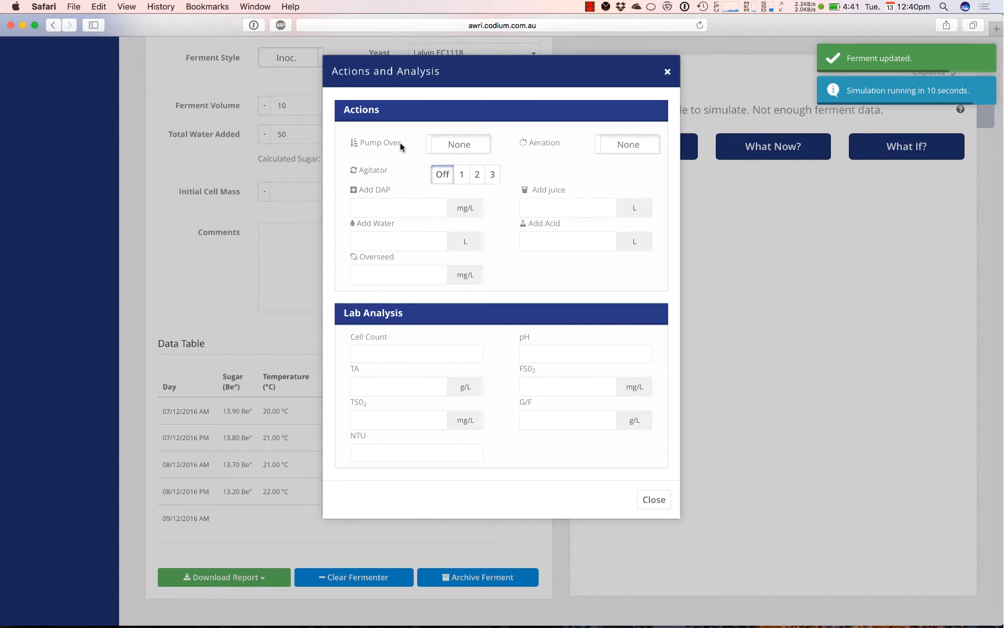
click(456, 145)
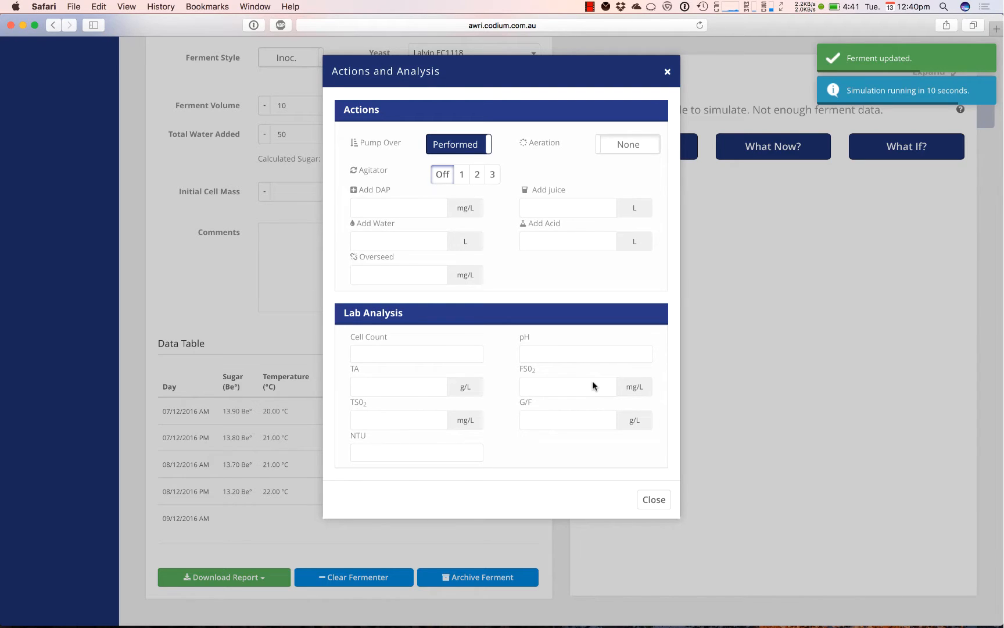
Try out the aeration toggle and agitator setting 2 in the actions for 09/12/2016 AM, and reset both
click(632, 150)
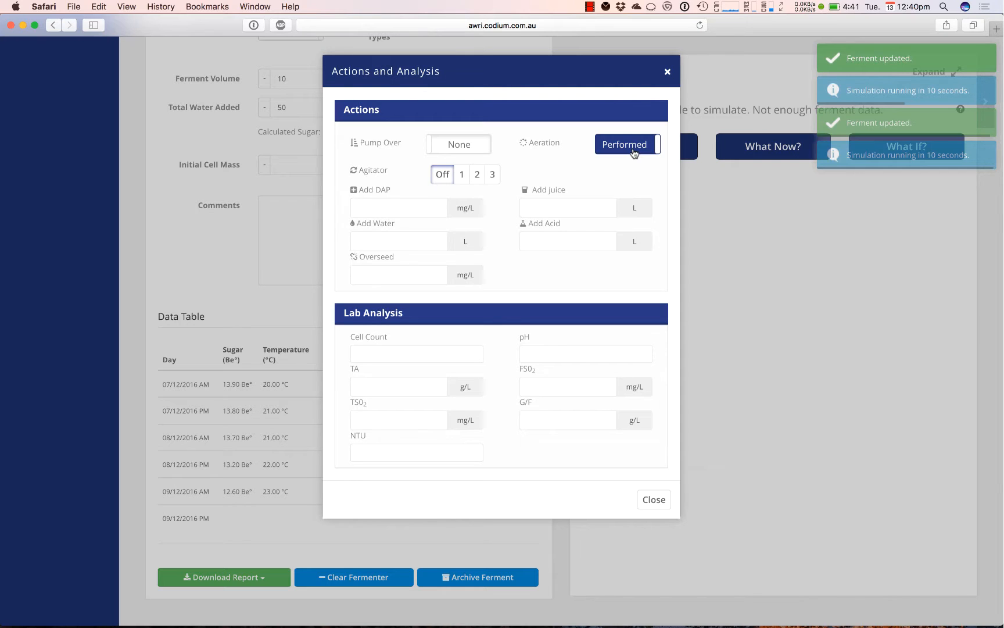
click(634, 154)
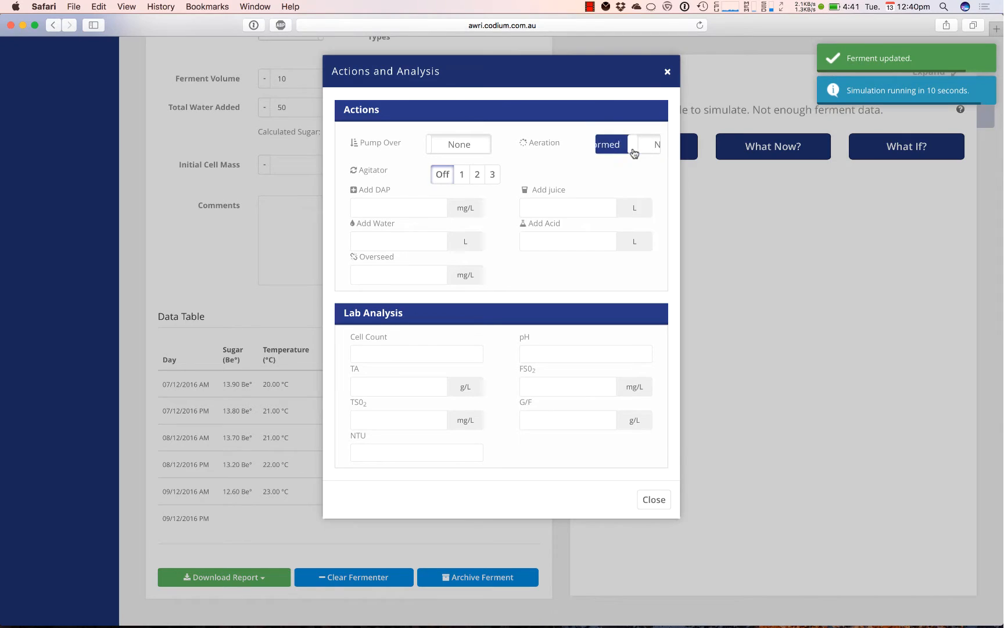
click(464, 182)
click(477, 177)
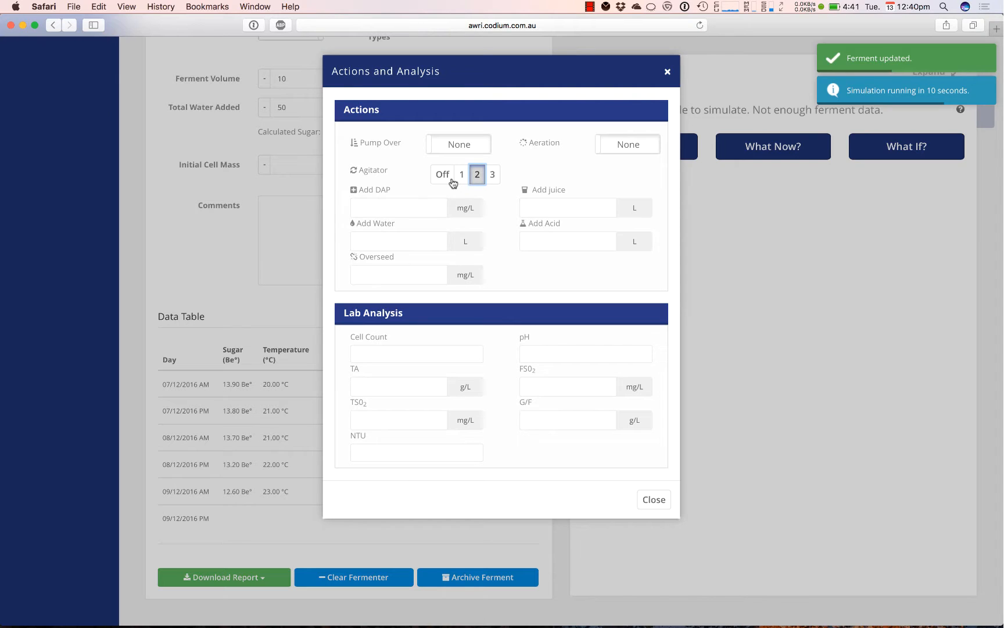
click(453, 182)
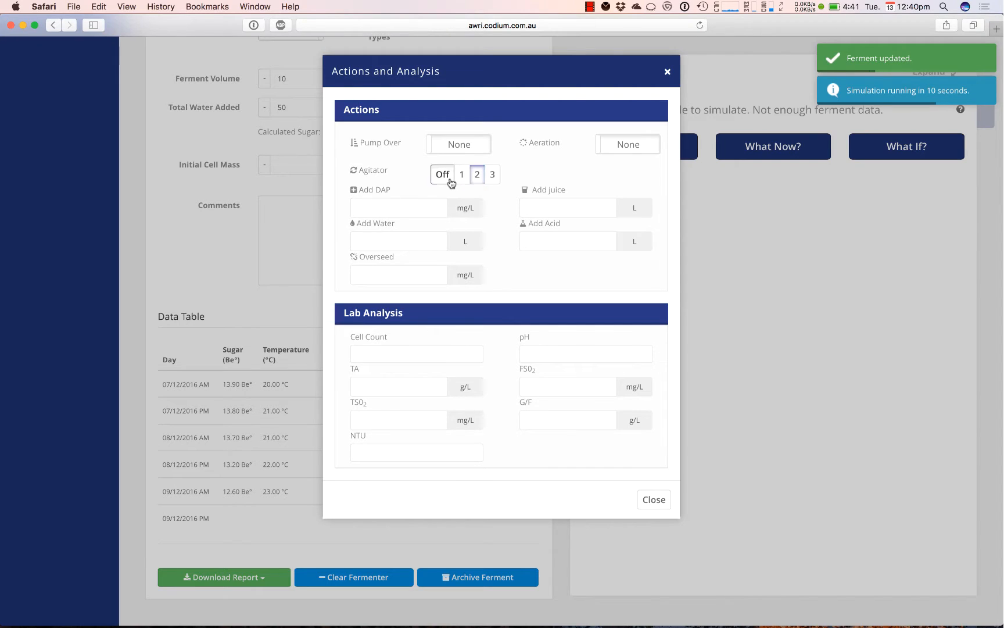
Enter additions of 50 mg/L DAP, 50 L juice and 50 L water in the actions for 09/12/2016 AM
click(415, 211)
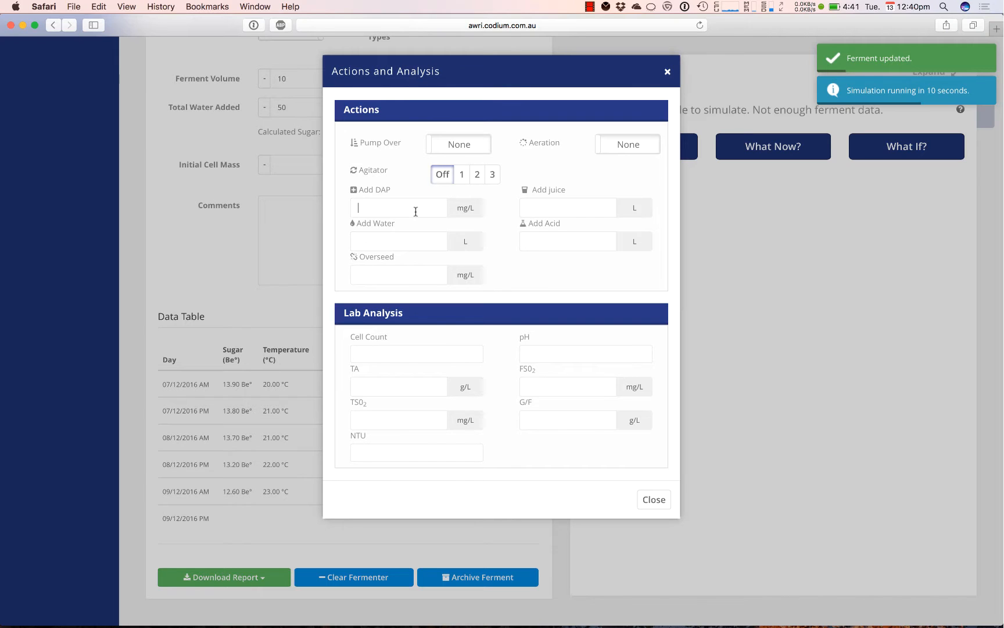
text(50)
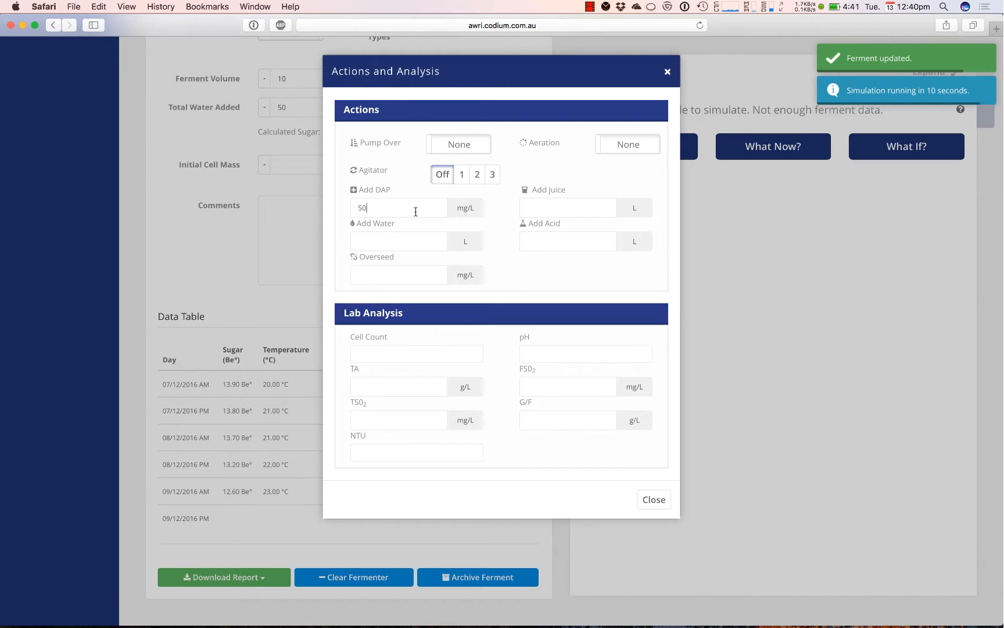
click(577, 211)
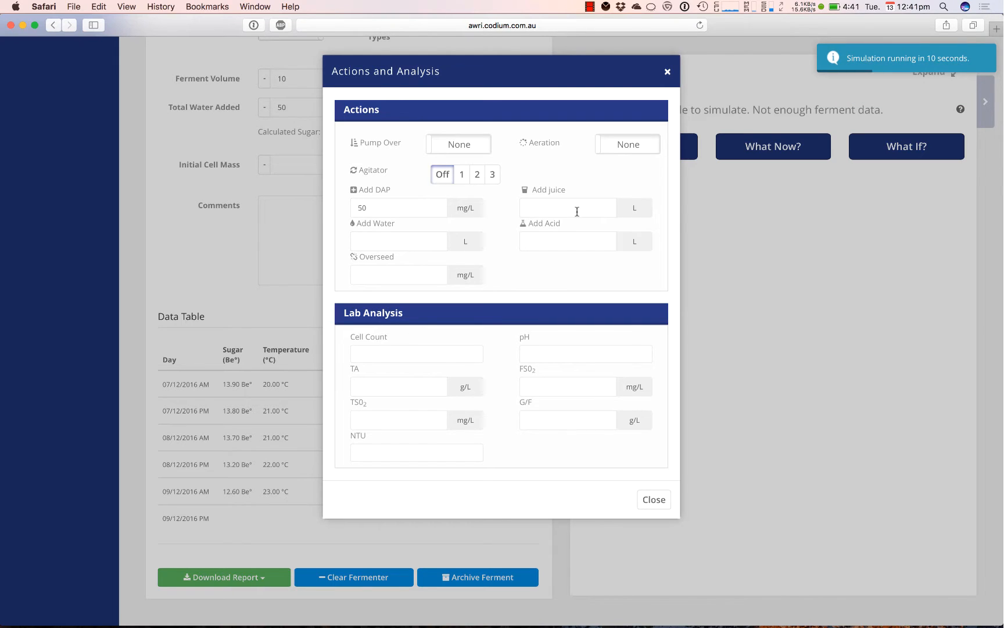
text(50)
click(417, 238)
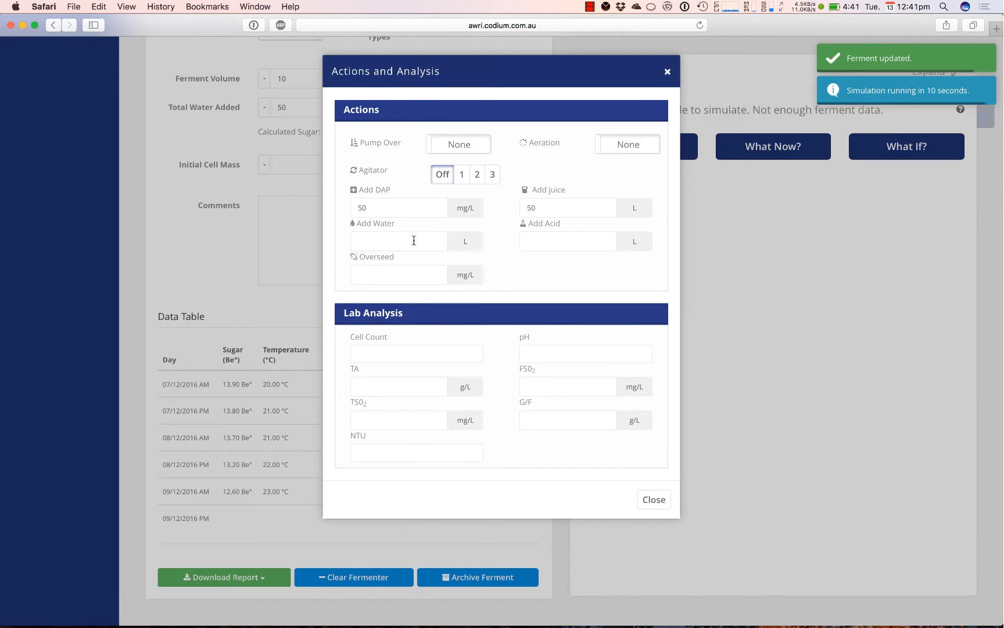
text(50)
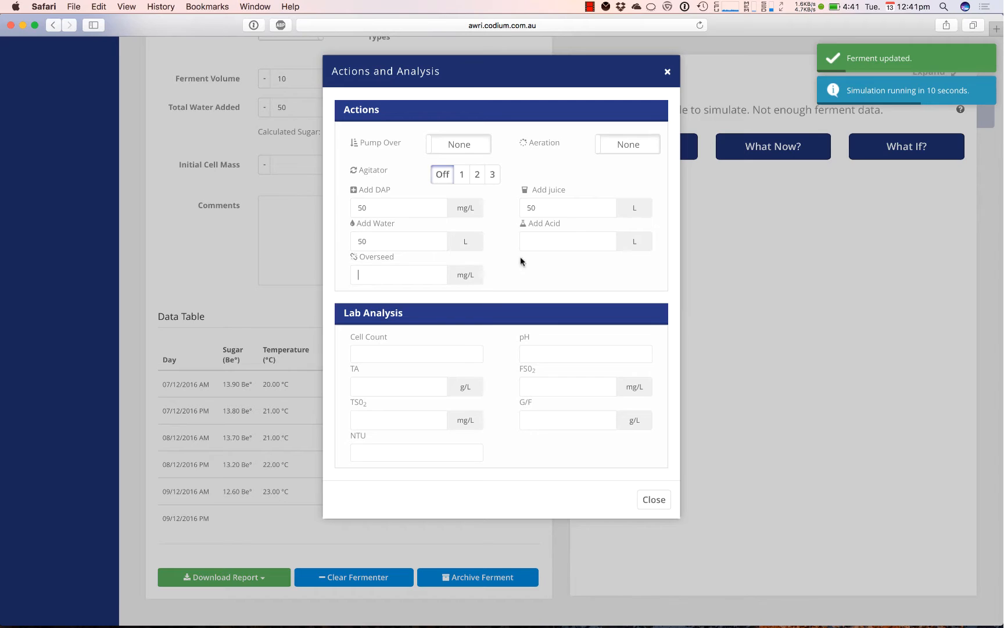
Enter a 2 L acid addition and a 100 mg/L overseed for 09/12/2016 AM, and close the actions dialog
click(541, 241)
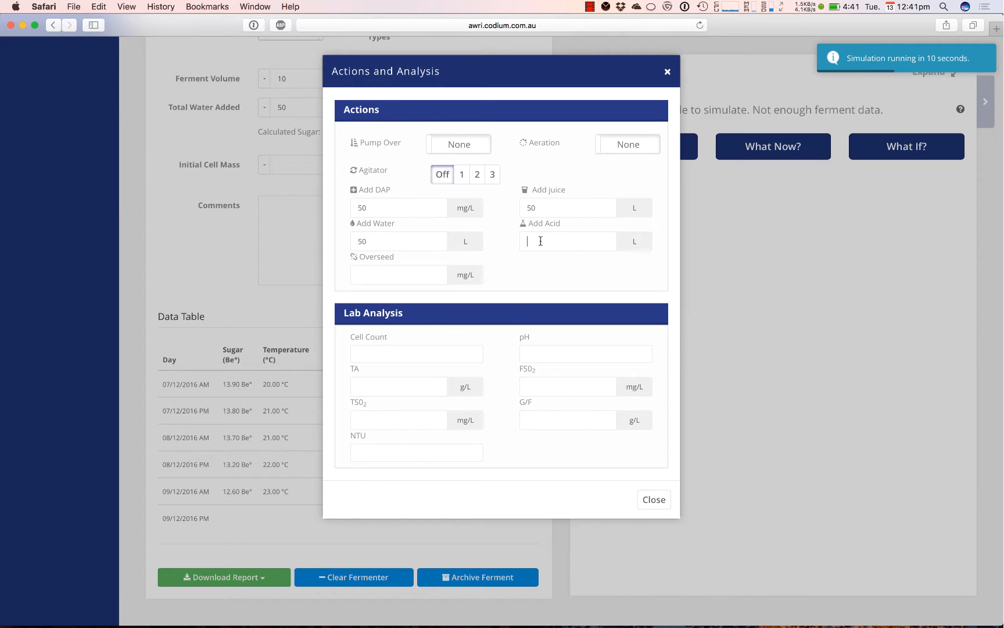
text(2)
click(404, 279)
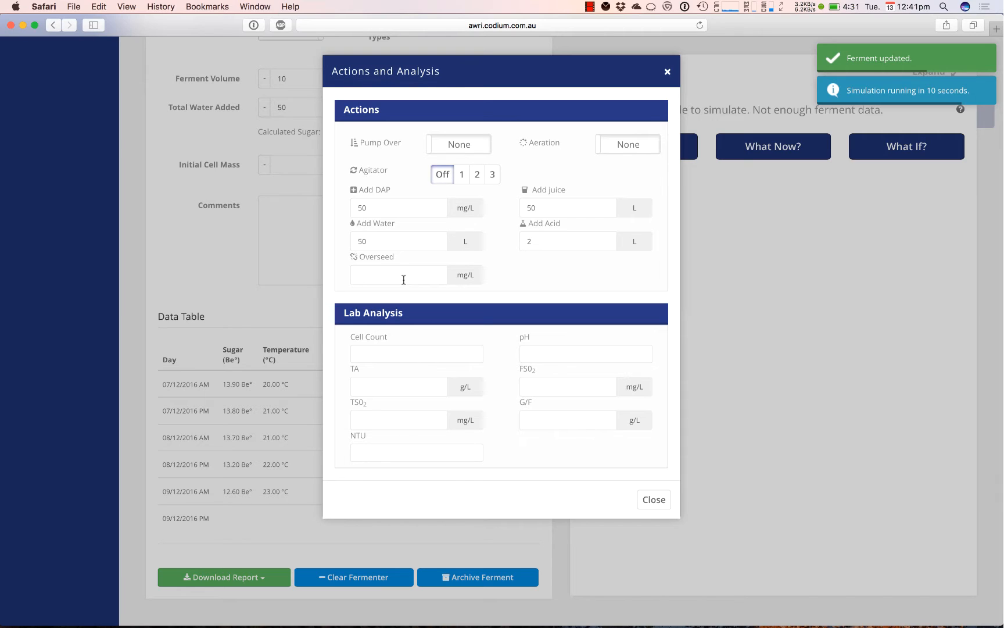
text(100)
scroll(562, 303, down, 2)
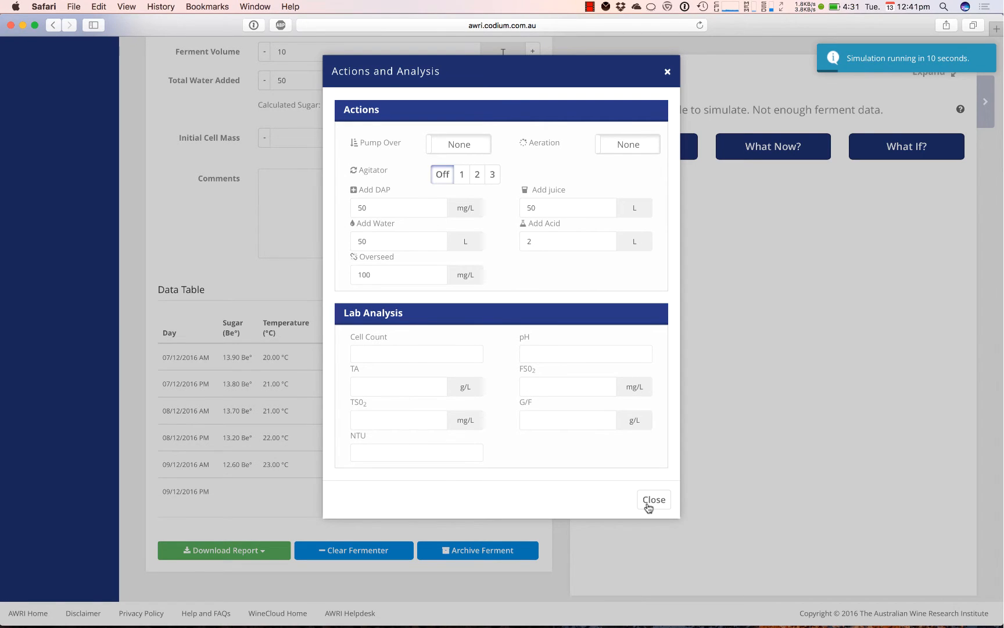
click(649, 507)
Enter the comment "Many additions" for 09/12/2016 AM in the data table
click(487, 459)
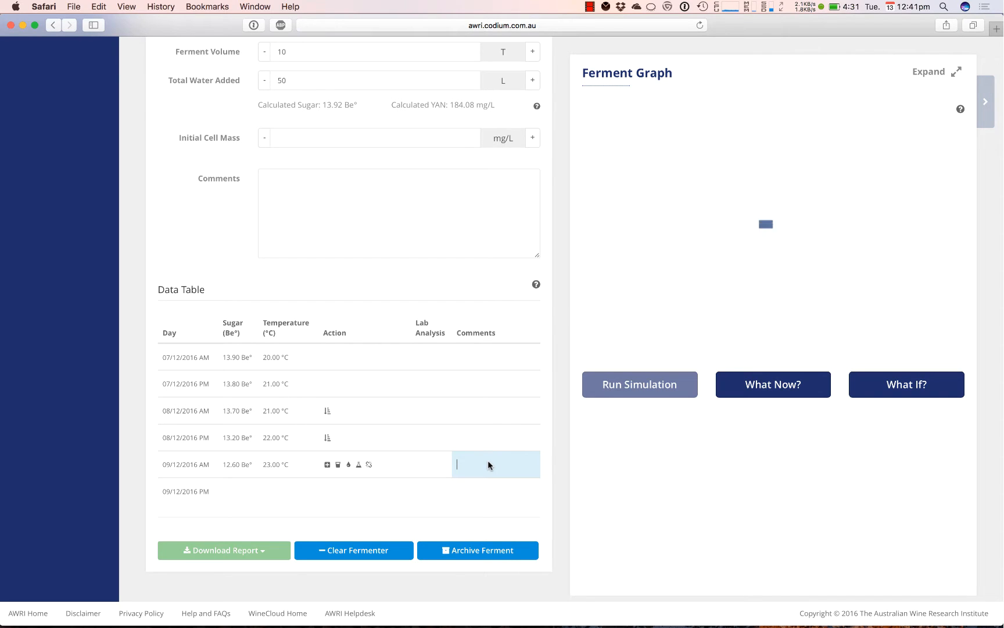
text(Many )
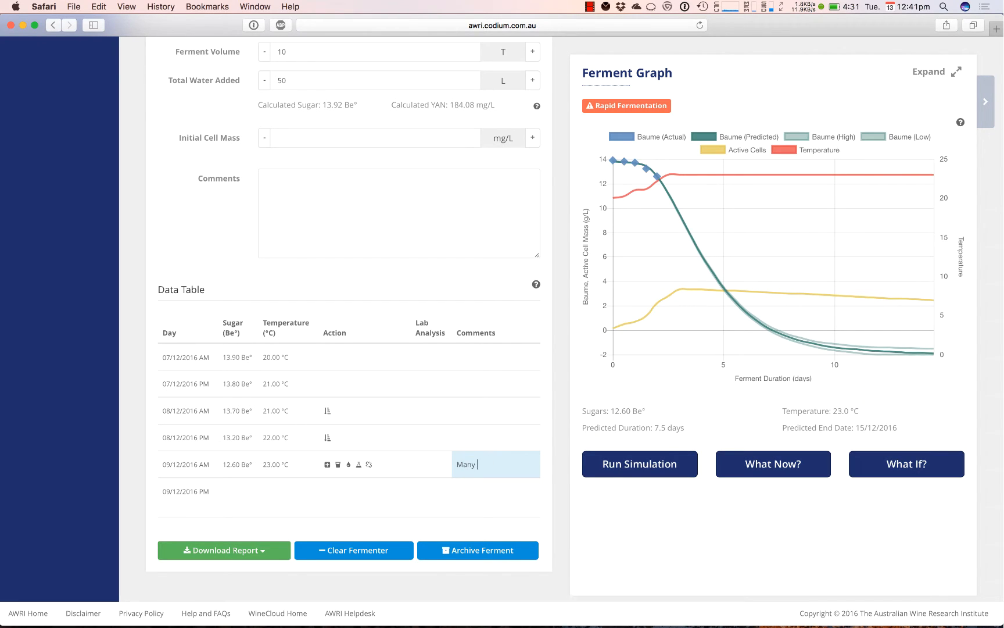
text(additionss)
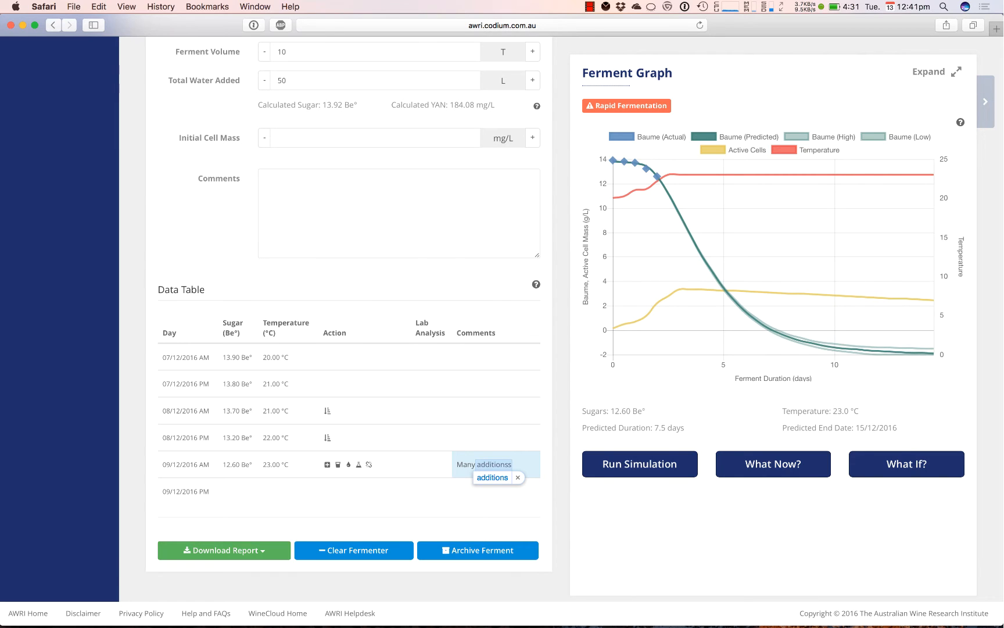
key(BackSpace)
key(Tab)
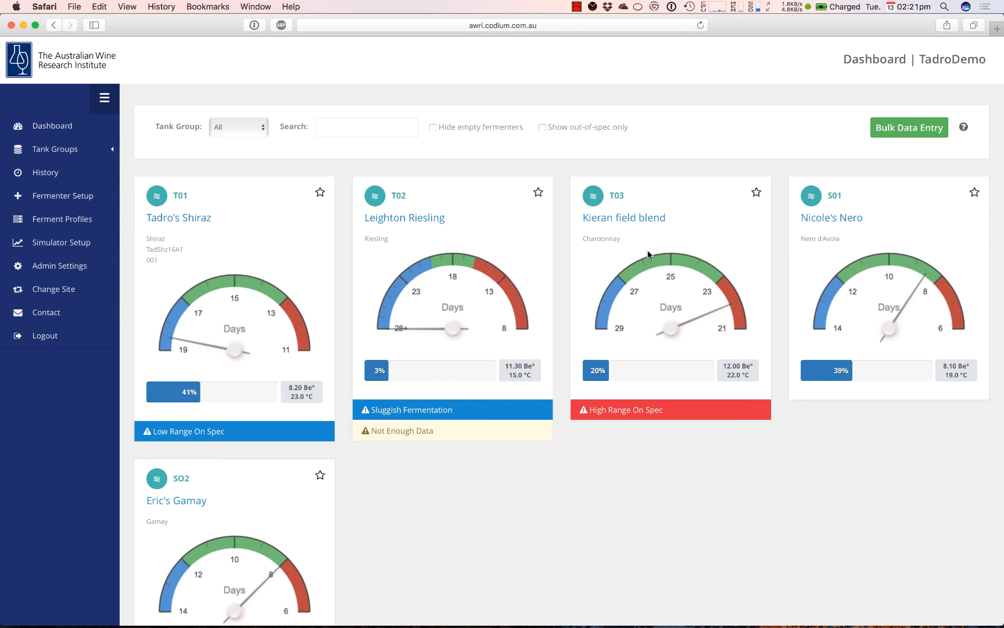
Open bulk data entry for all fermenters from the dashboard
click(898, 136)
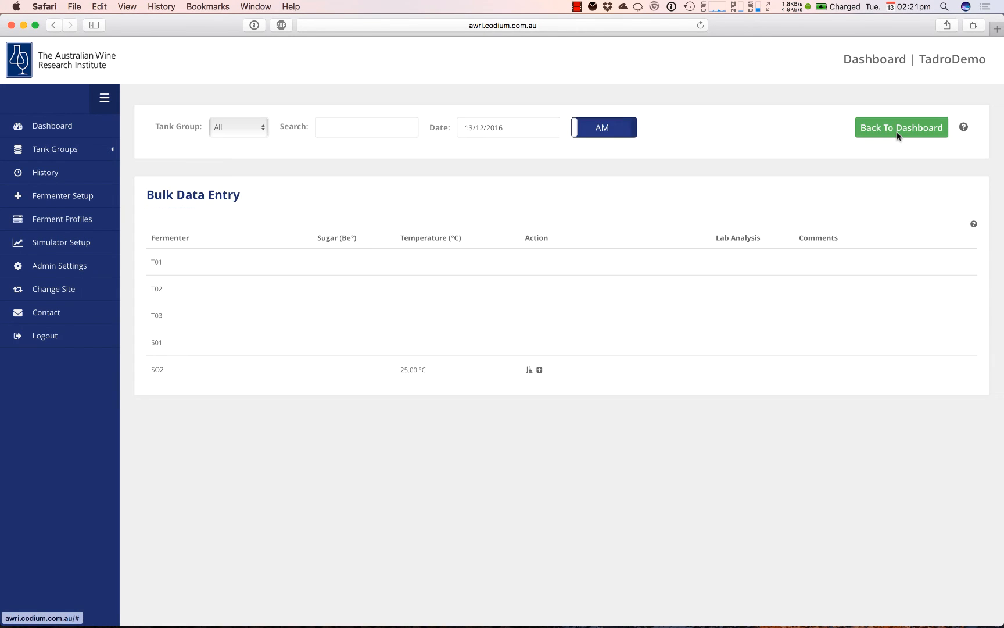
View the bulk data entry tables for 12/12/2016 and 14/12/2016, and return to 13/12/2016
click(479, 133)
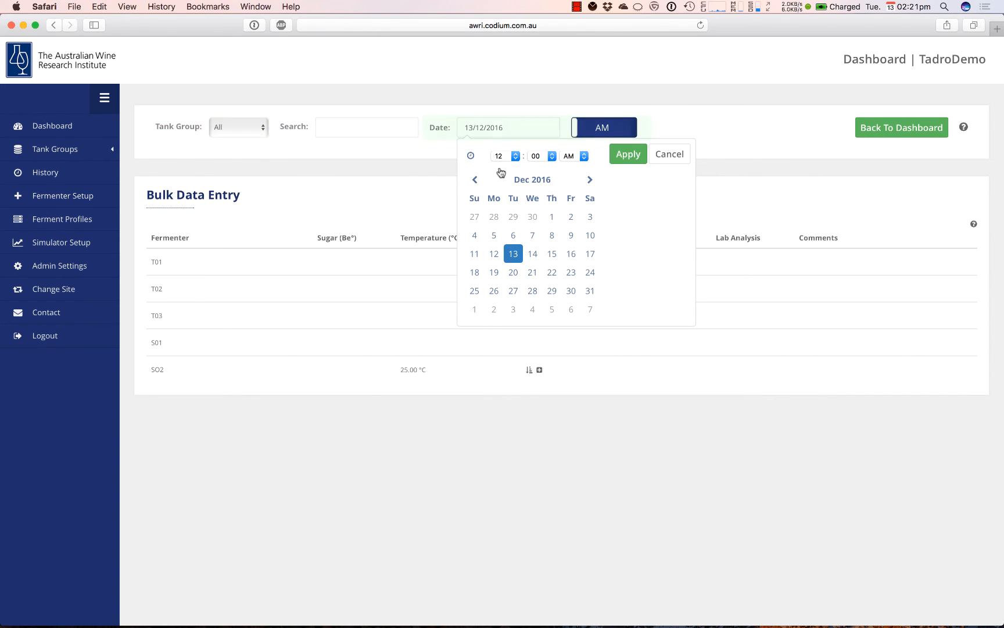
click(494, 256)
click(629, 160)
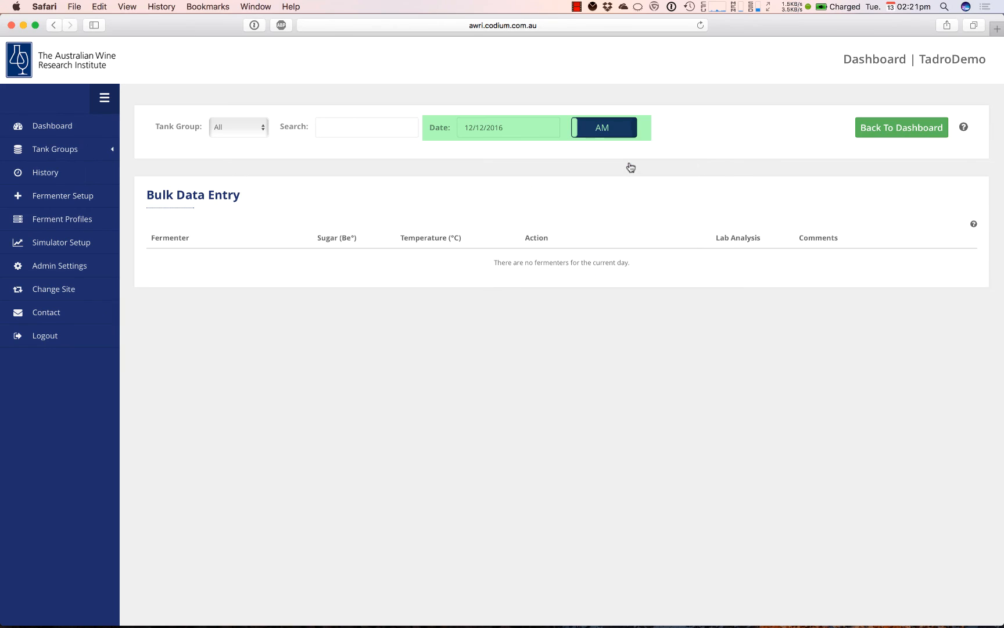
click(534, 137)
click(532, 253)
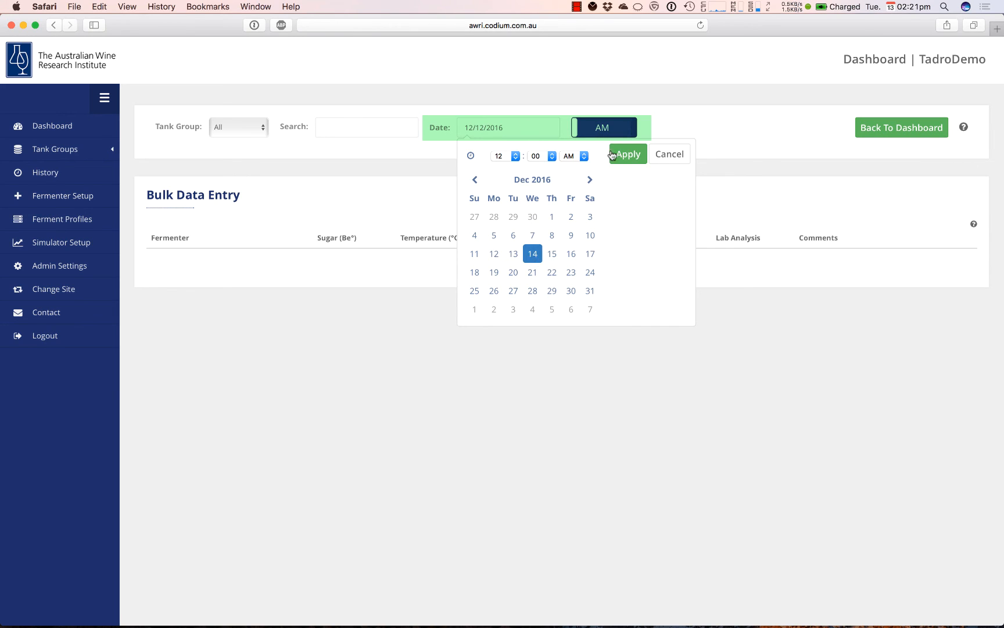
click(624, 155)
click(555, 133)
click(514, 253)
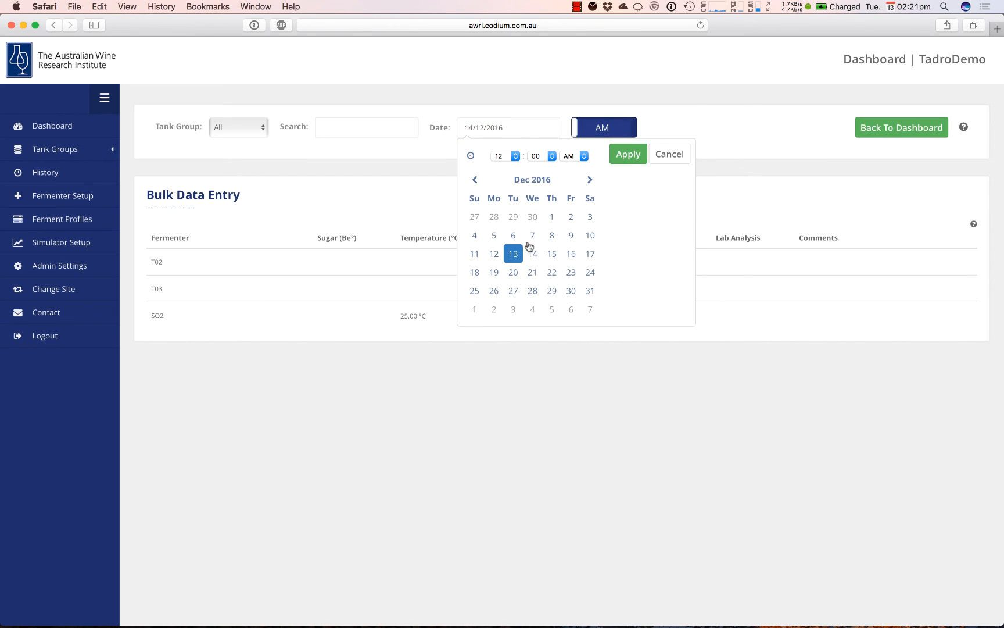
click(619, 160)
Record sugar 7.2 Be° and temperature 21 °C for fermenter T01 on 13/12/2016 AM
click(346, 265)
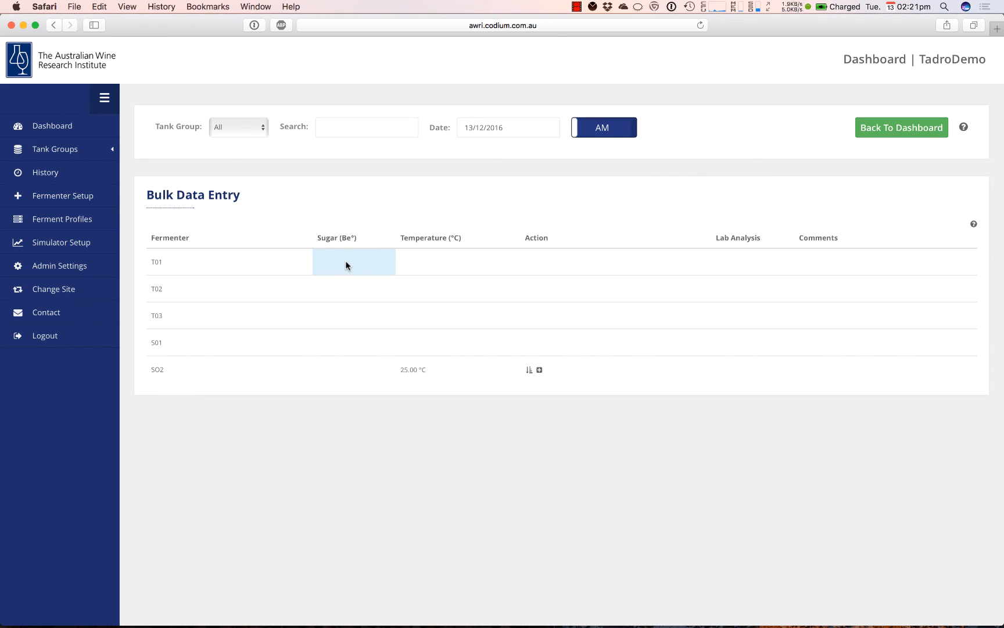
text(7.2)
key(Tab)
text(21)
key(Tab)
key(Tab)
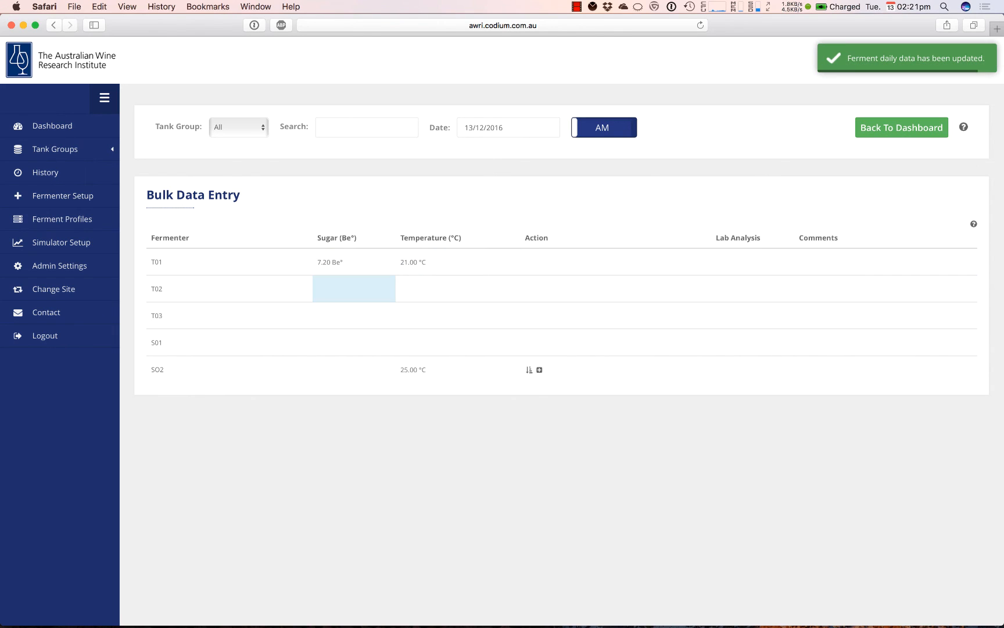
Record sugar 10.8 Be° for T02, and sugar 11 Be° with temperature 15 °C for T03
text(10.8)
key(Tab)
key(Tab)
key(Tab)
text(11)
key(Tab)
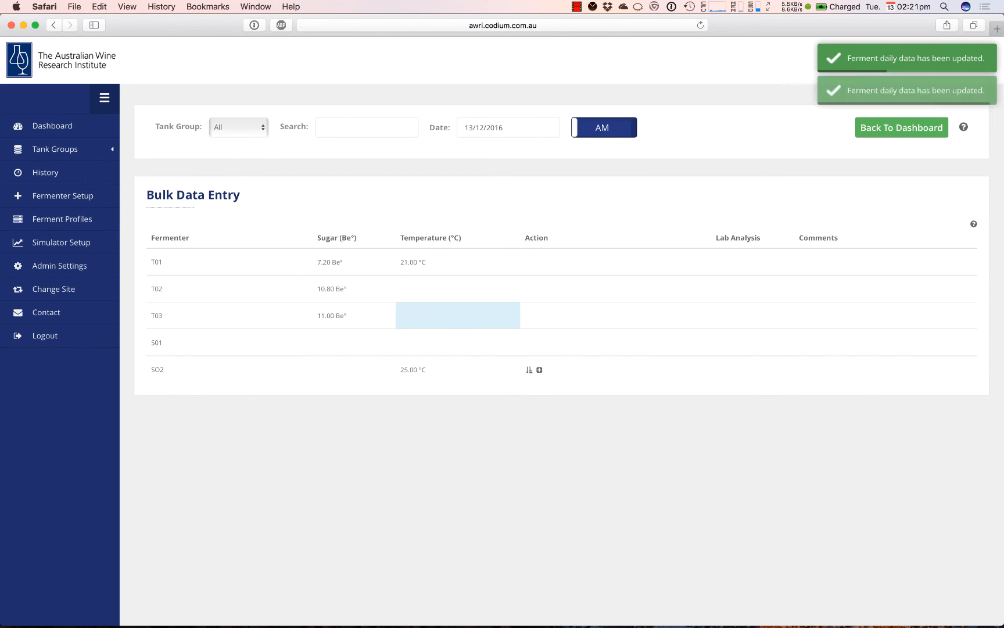
text(15)
key(Tab)
Record sugar 6.9 Be° and temperature 22 °C for fermenter S01
text(6.9)
key(Tab)
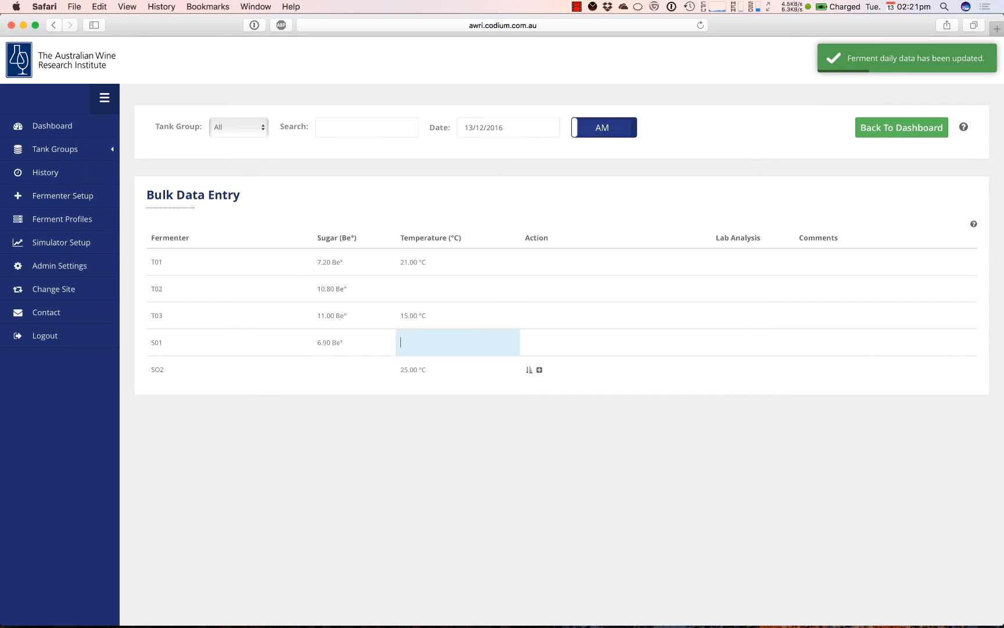
text(22)
key(Tab)
Record sugar 7 Be° for fermenter SO2 and replace its temperature with 24 °C
text(7)
key(Tab)
key(BackSpace)
key(BackSpace)
key(BackSpace)
key(BackSpace)
key(BackSpace)
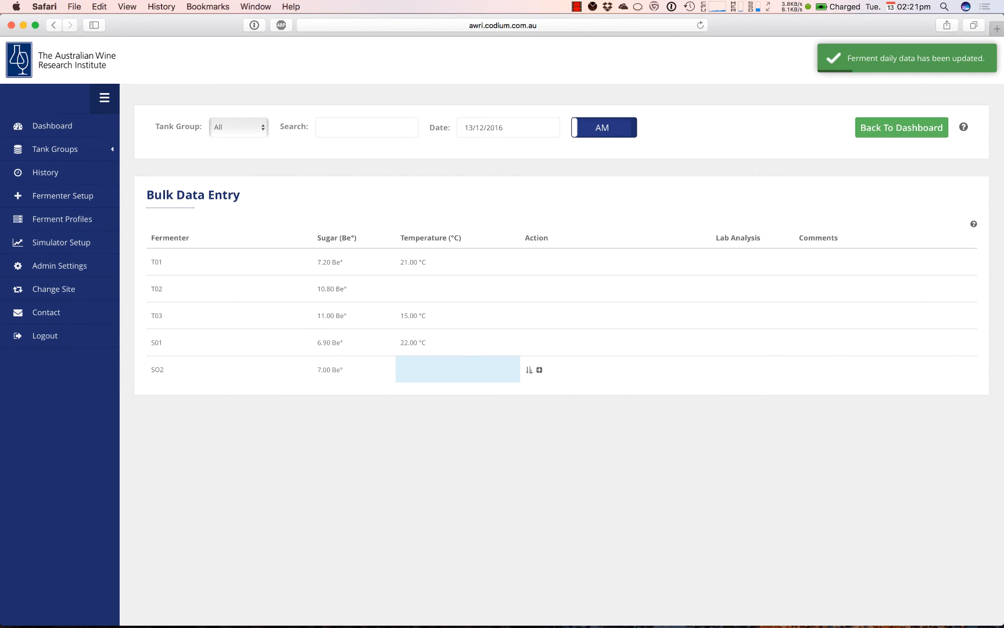
text(24)
key(Tab)
Record a performed pump over and a 50 mg/L DAP addition for fermenter T02
click(530, 294)
click(459, 144)
click(426, 208)
text(50)
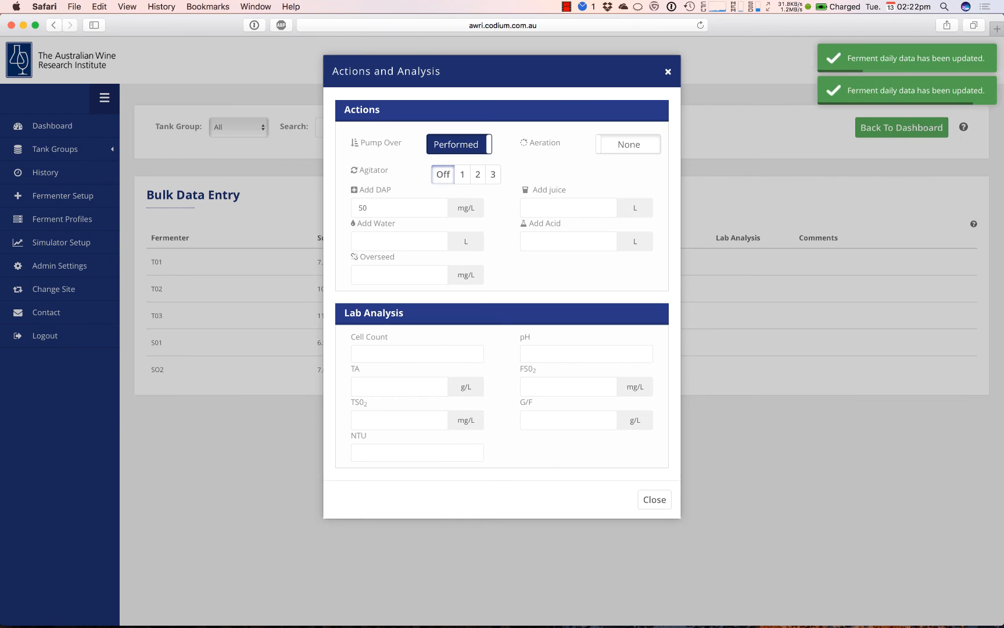
click(654, 500)
Record a performed pump over for fermenter T03
click(530, 316)
click(459, 144)
click(655, 500)
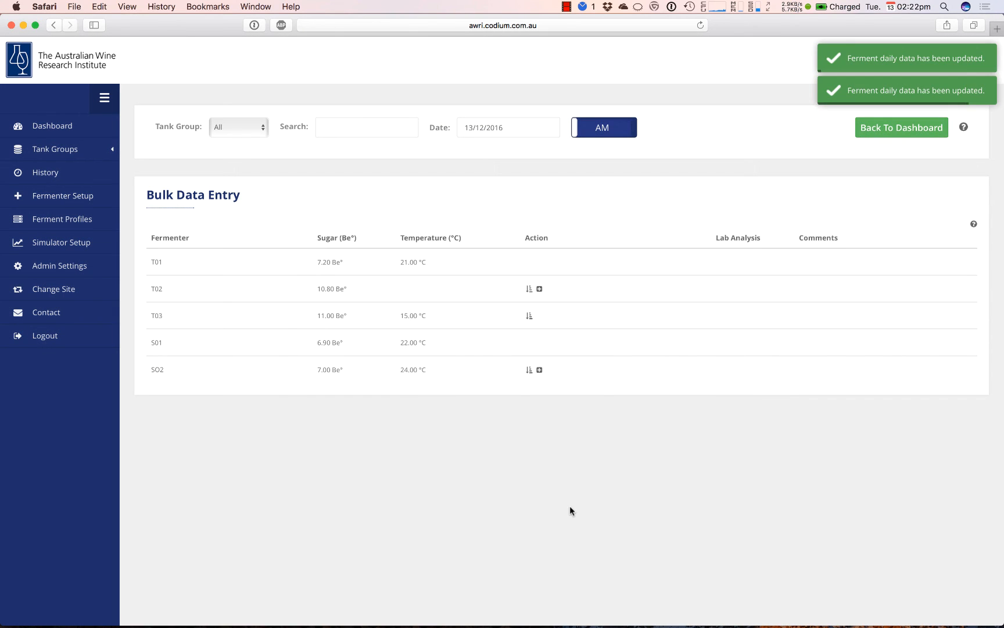
Return to the dashboard, open the ferment in S01 and run its simulation
click(868, 132)
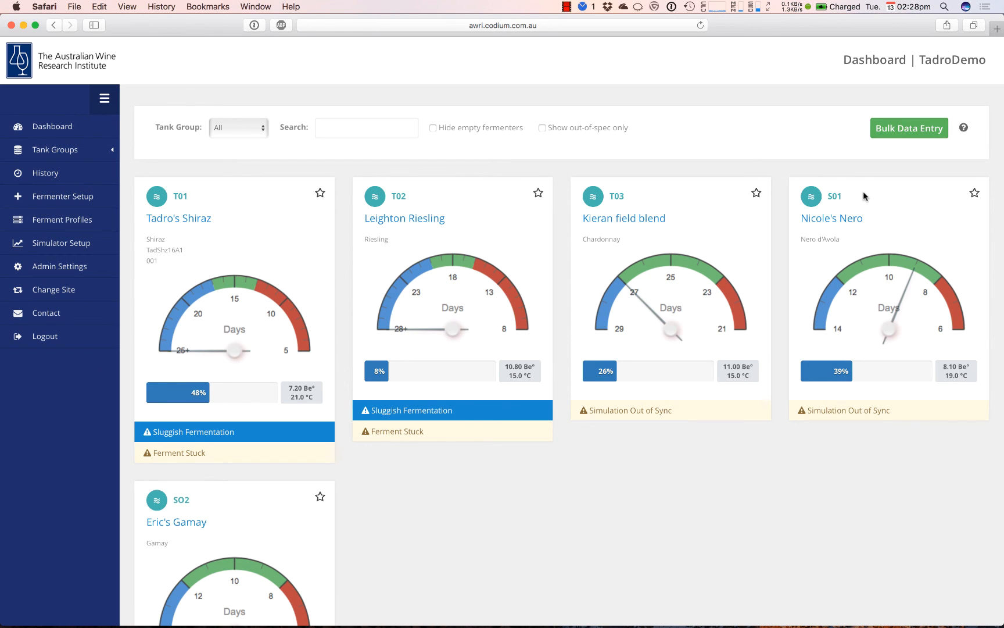
click(835, 197)
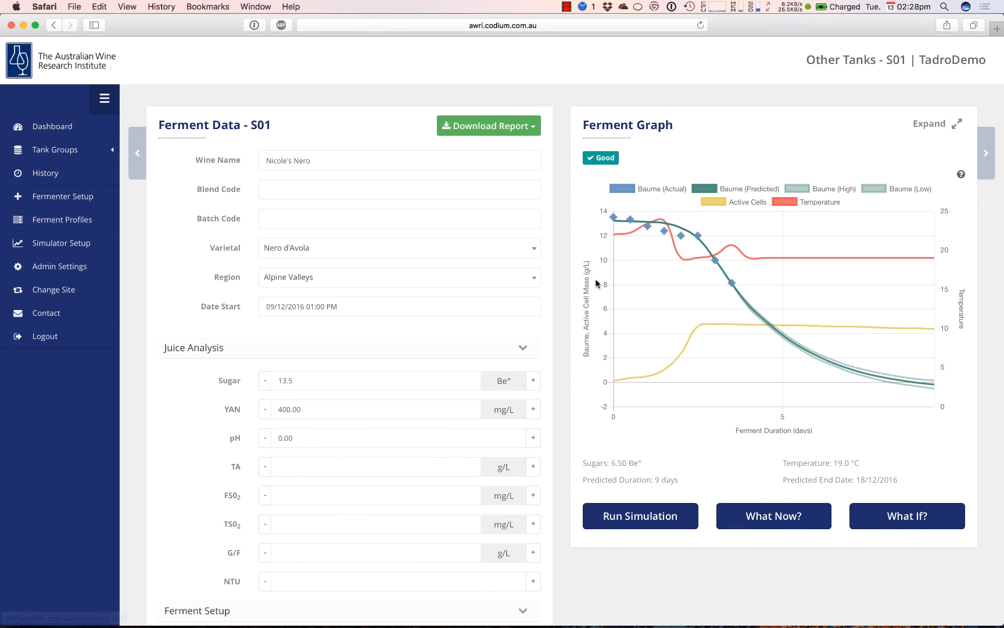
scroll(629, 437, down, 2)
click(614, 466)
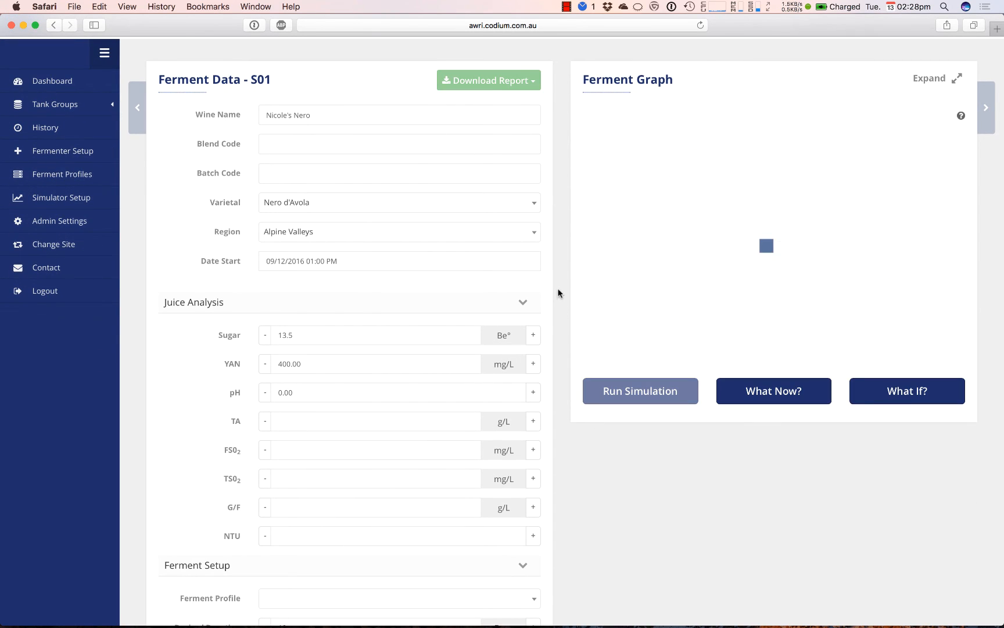